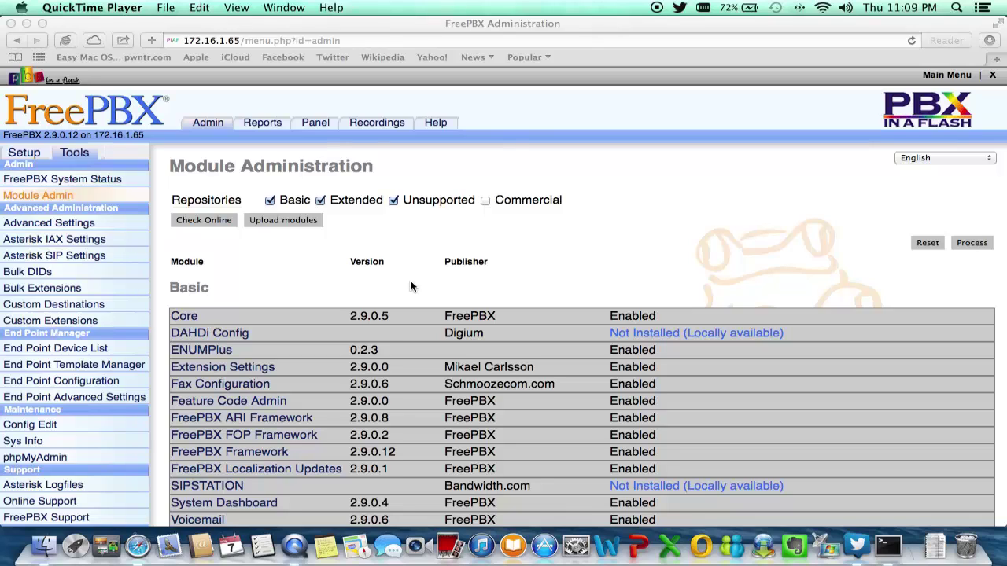
Bring Safari to the front, showing FreePBX Module Admin with the 2.9 module list
{"action": "left_click", "coordinate": [200, 222]}
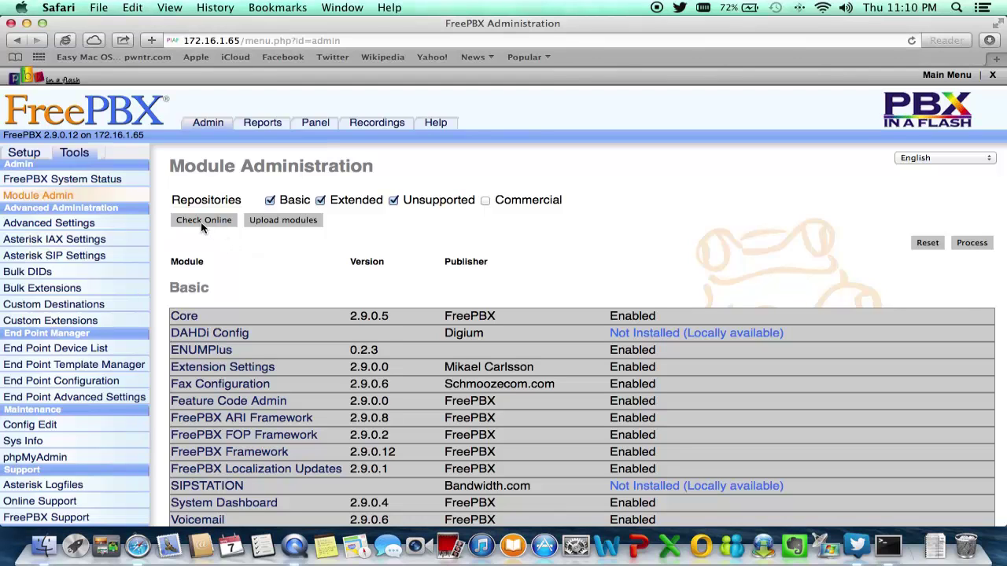
Check the online repository for module updates and scan the list
{"action": "left_click", "coordinate": [201, 222]}
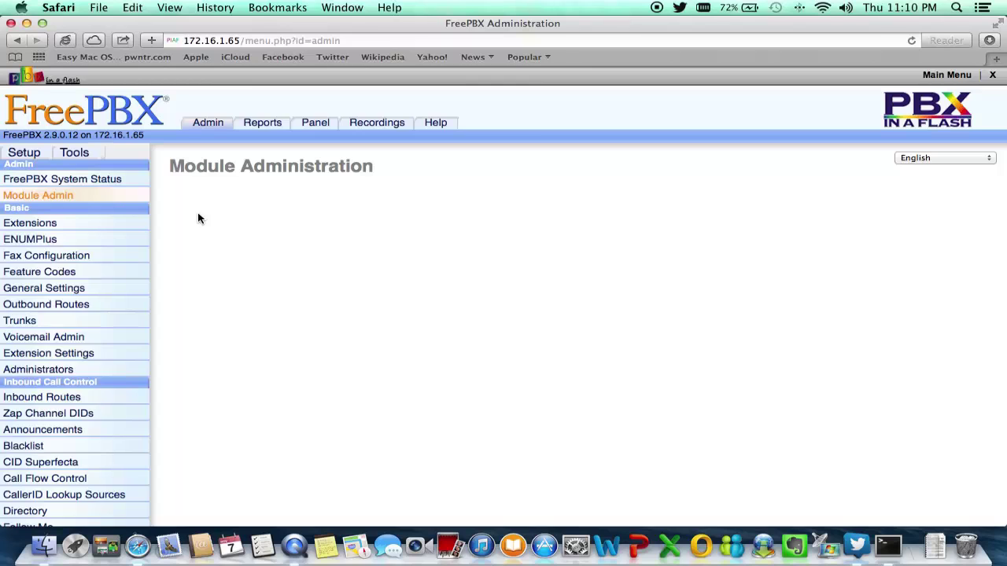
{"action": "scroll", "coordinate": [321, 309], "scroll_direction": "down", "scroll_amount": 1}
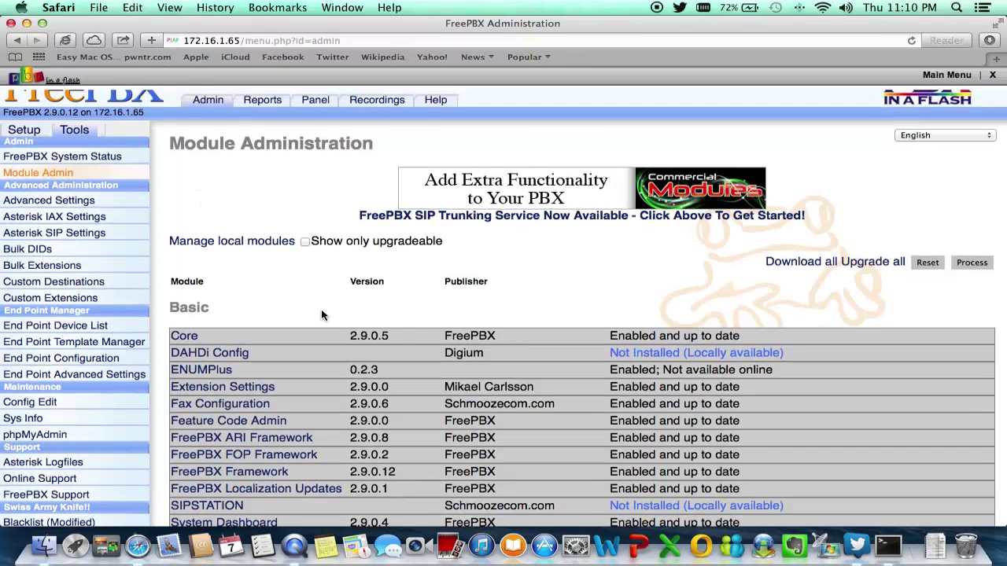
{"action": "scroll", "coordinate": [321, 313], "scroll_direction": "down", "scroll_amount": 4}
{"action": "scroll", "coordinate": [321, 315], "scroll_direction": "down", "scroll_amount": 6}
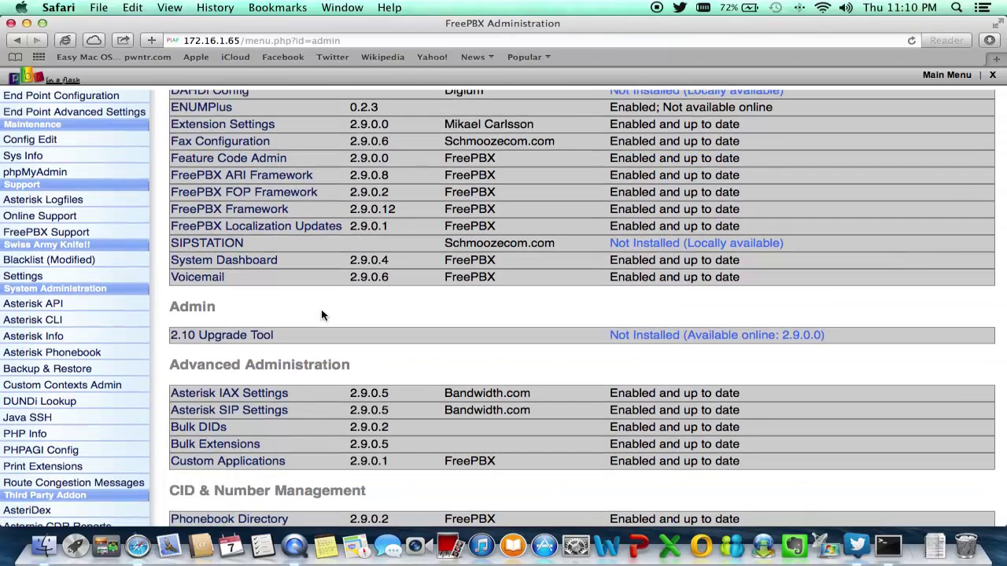
Set the 2.10 Upgrade Tool module's action to Download and Install
{"action": "left_click", "coordinate": [223, 336]}
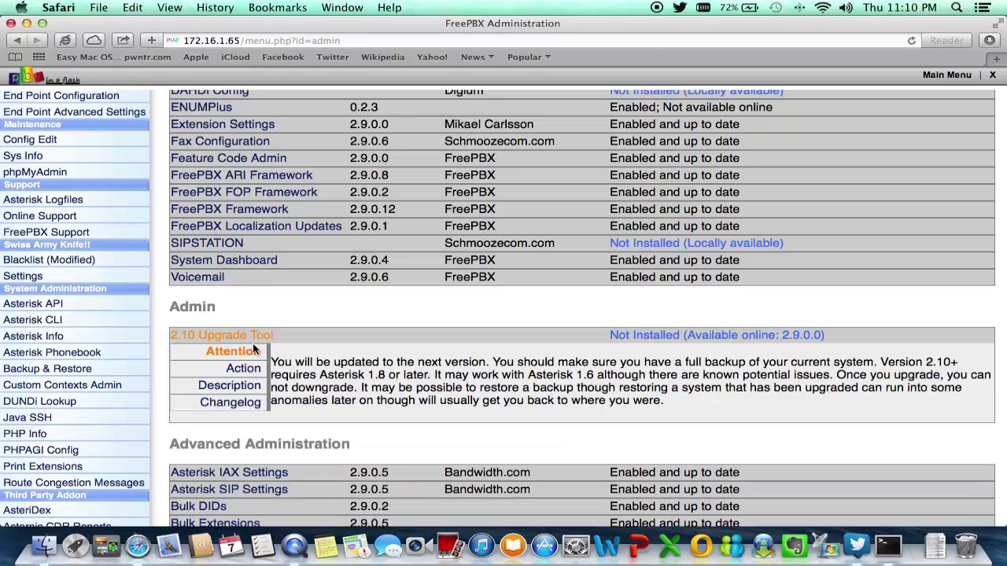
{"action": "left_click", "coordinate": [243, 369]}
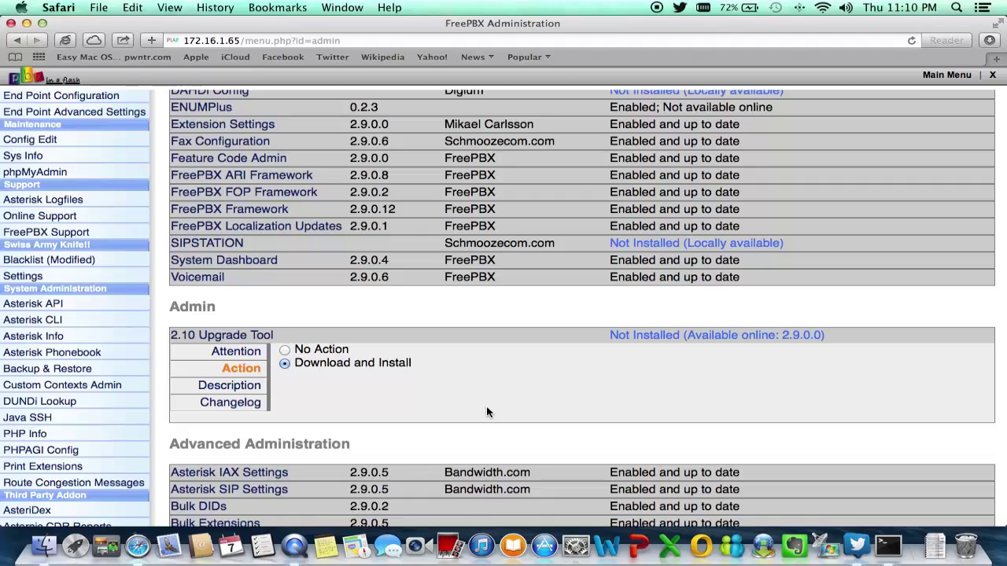
{"action": "scroll", "coordinate": [487, 412], "scroll_direction": "down", "scroll_amount": 3}
{"action": "scroll", "coordinate": [488, 413], "scroll_direction": "down", "scroll_amount": 5}
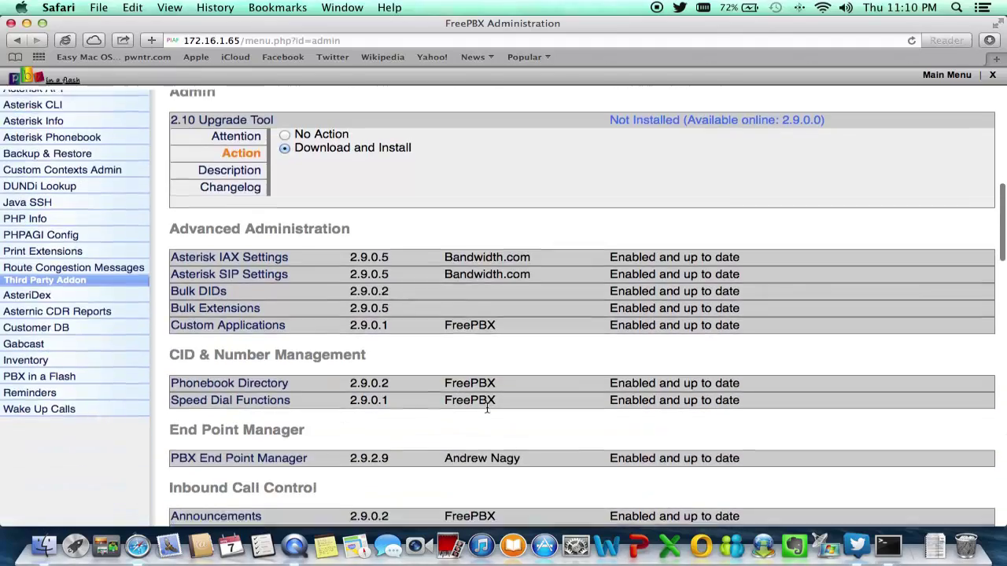
{"action": "scroll", "coordinate": [487, 407], "scroll_direction": "down", "scroll_amount": 5}
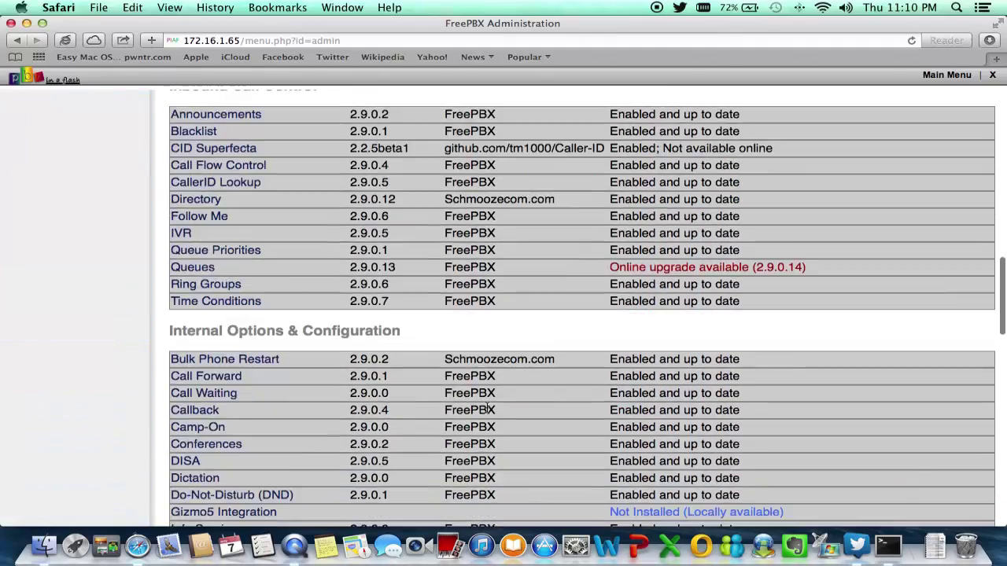
{"action": "scroll", "coordinate": [487, 407], "scroll_direction": "up", "scroll_amount": 8}
{"action": "scroll", "coordinate": [486, 406], "scroll_direction": "up", "scroll_amount": 1}
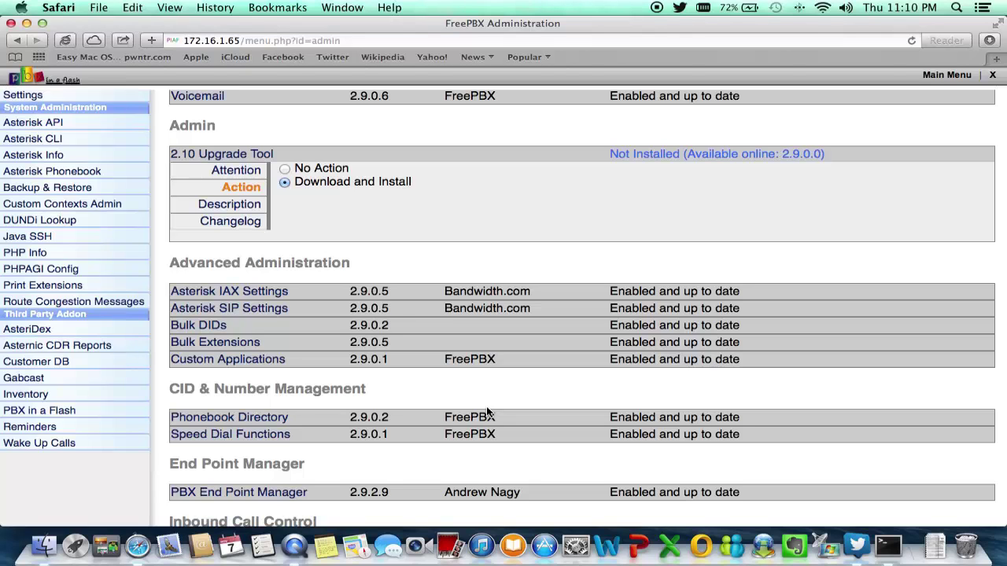
Review the list to the bottom: Backup & Restore 2.9.0.5 and mISDN 2.9.0.1 online
{"action": "scroll", "coordinate": [486, 409], "scroll_direction": "down", "scroll_amount": 7}
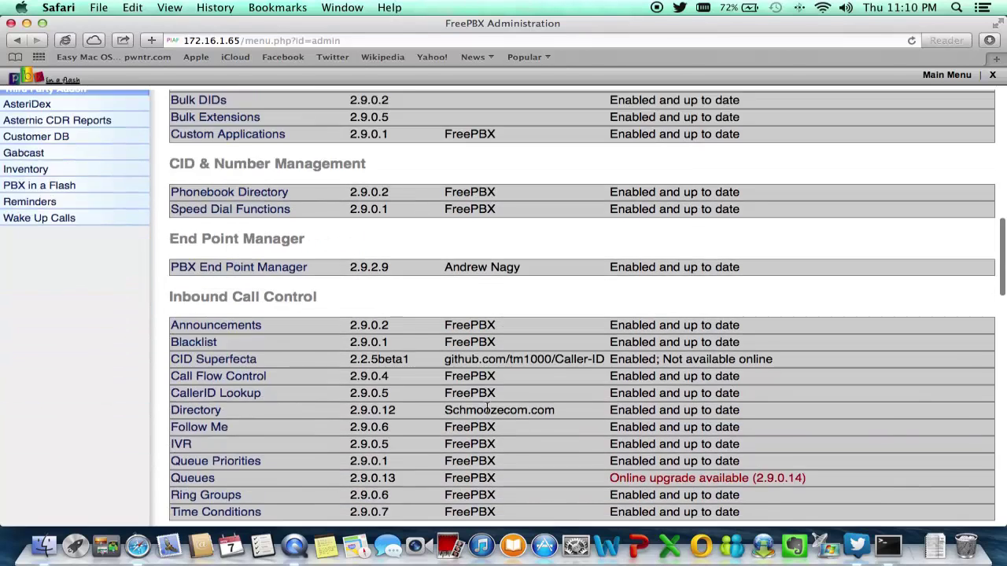
{"action": "scroll", "coordinate": [488, 406], "scroll_direction": "down", "scroll_amount": 15}
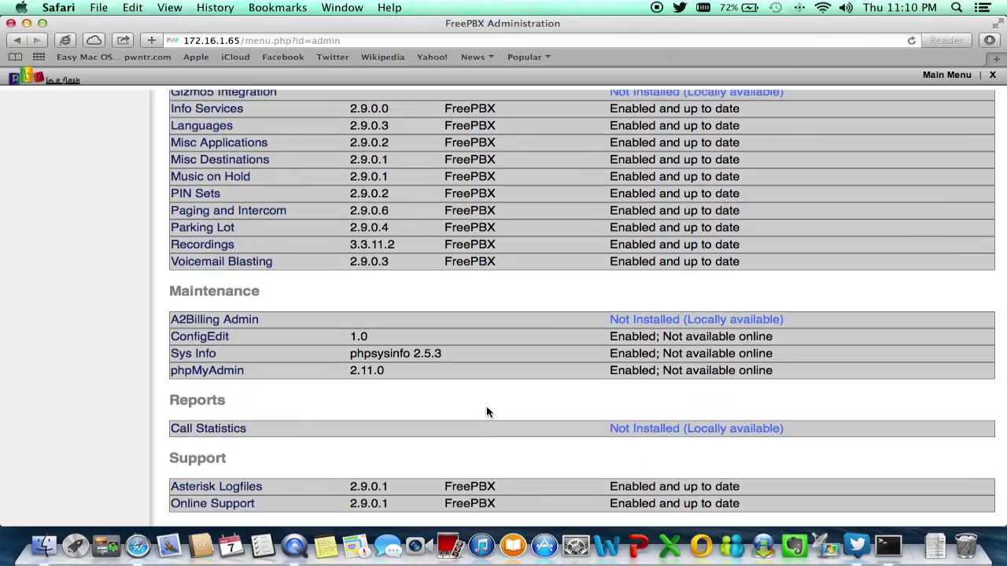
{"action": "scroll", "coordinate": [487, 411], "scroll_direction": "down", "scroll_amount": 10}
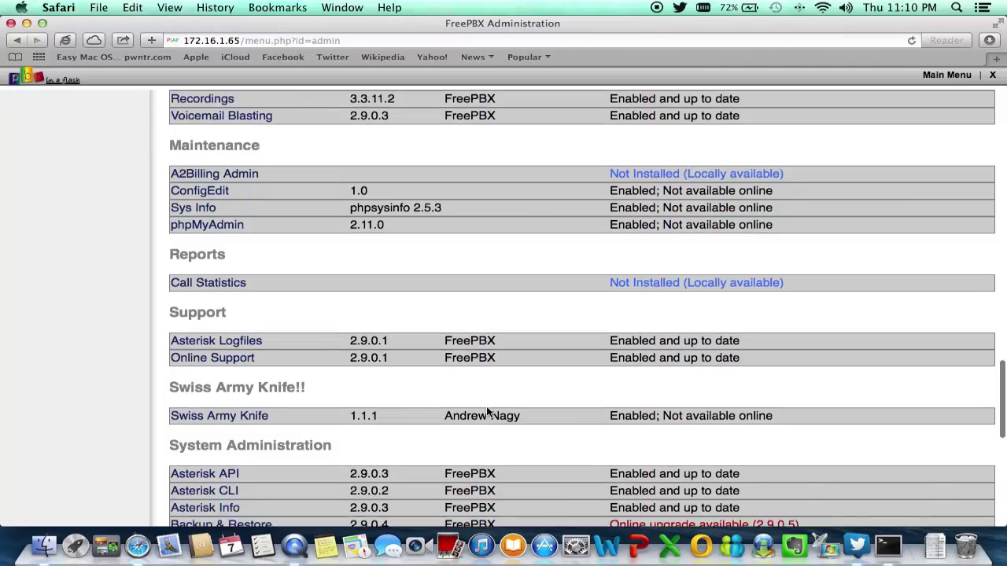
{"action": "scroll", "coordinate": [486, 406], "scroll_direction": "down", "scroll_amount": 8}
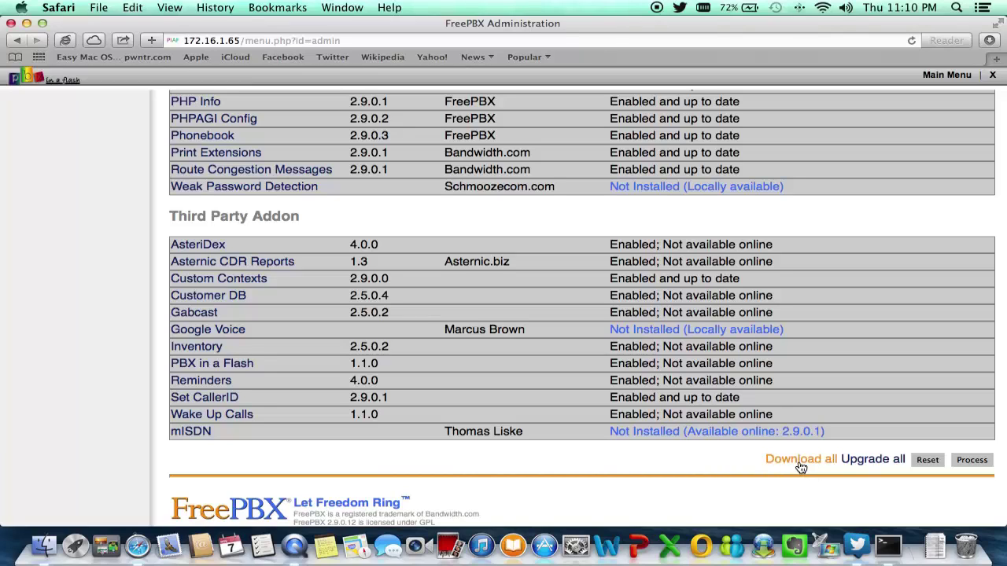
Install the 2.10 Upgrade Tool, return, and apply the configuration reload
{"action": "left_click", "coordinate": [973, 461]}
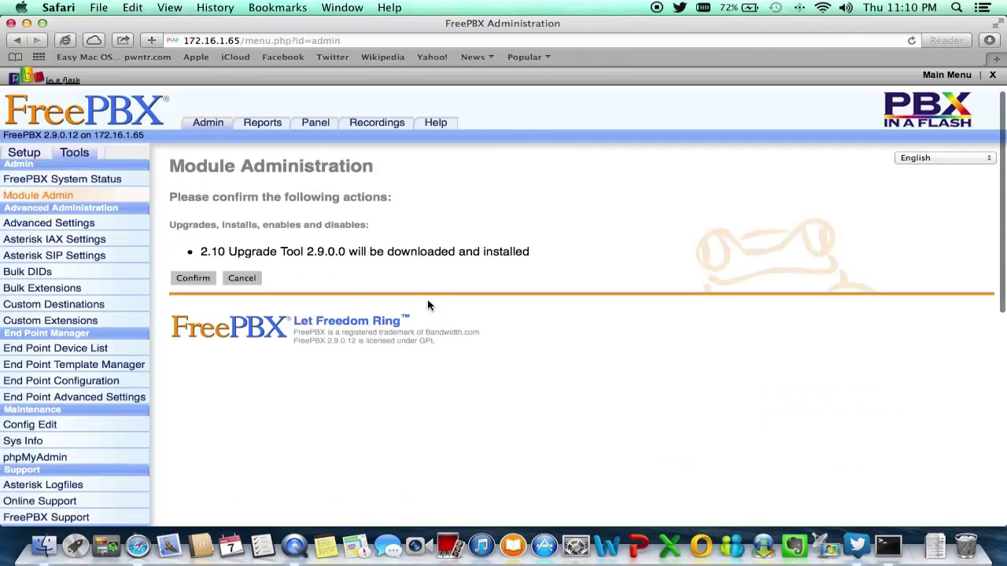
{"action": "left_click", "coordinate": [197, 278]}
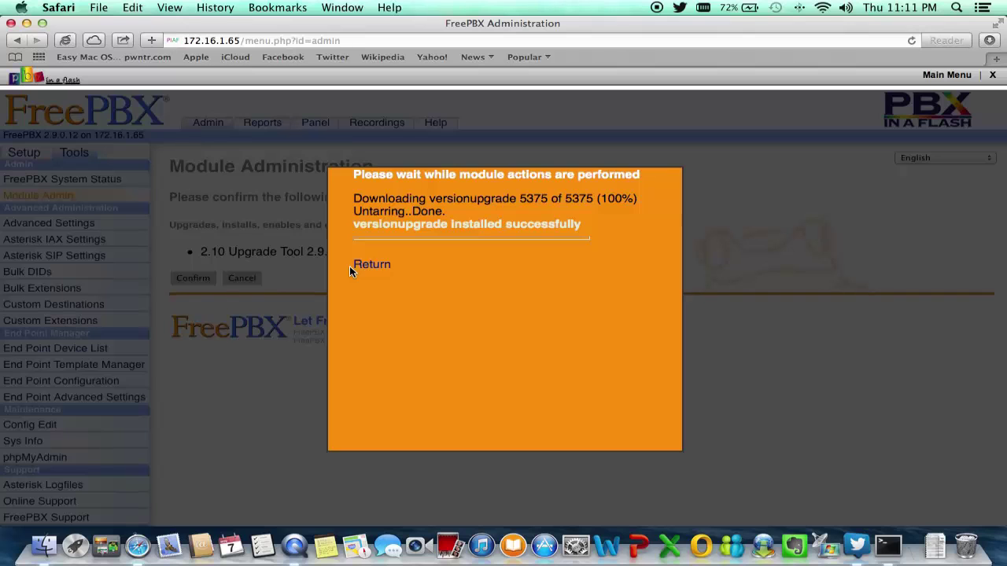
{"action": "left_click", "coordinate": [371, 268]}
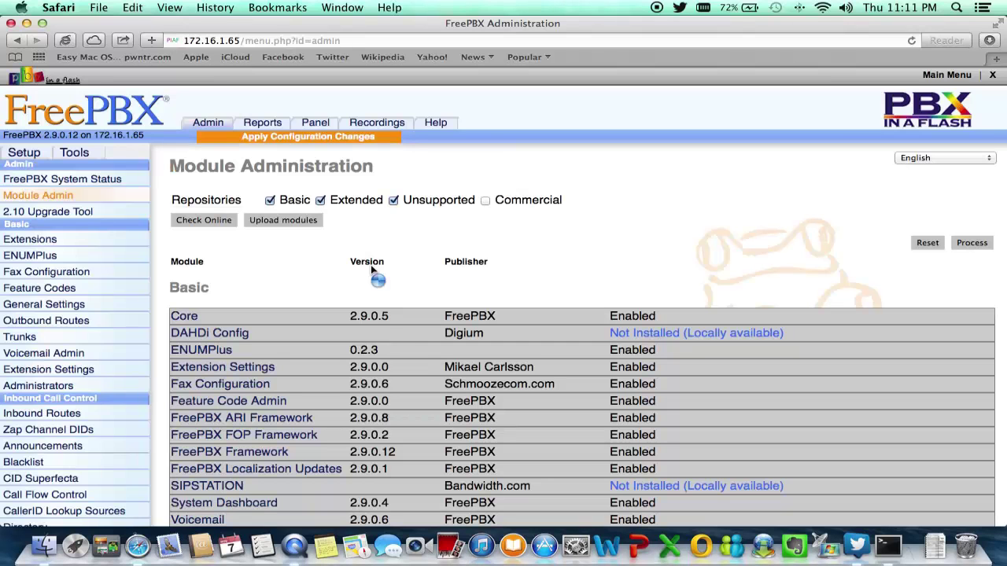
{"action": "left_click", "coordinate": [314, 139]}
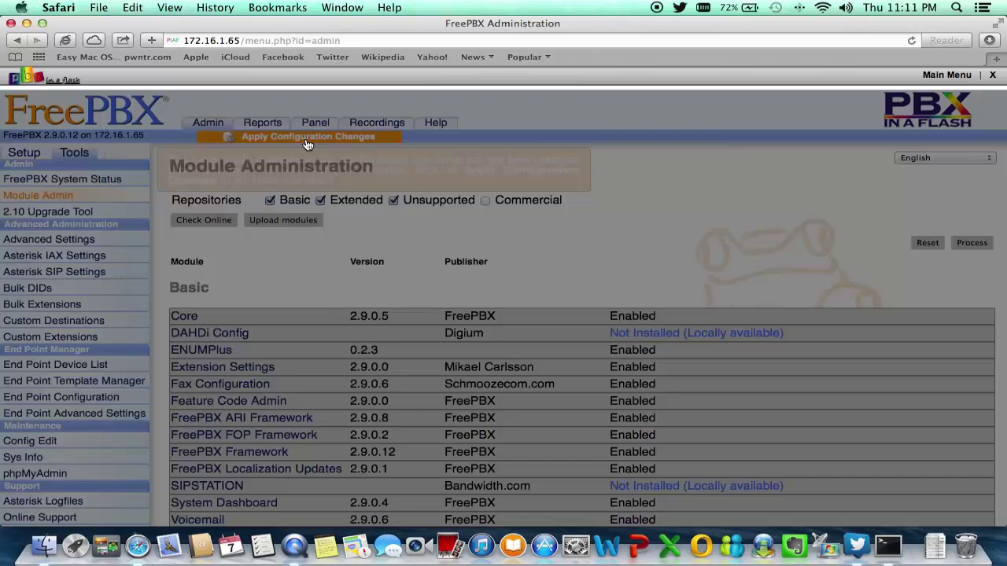
{"action": "left_click", "coordinate": [445, 270]}
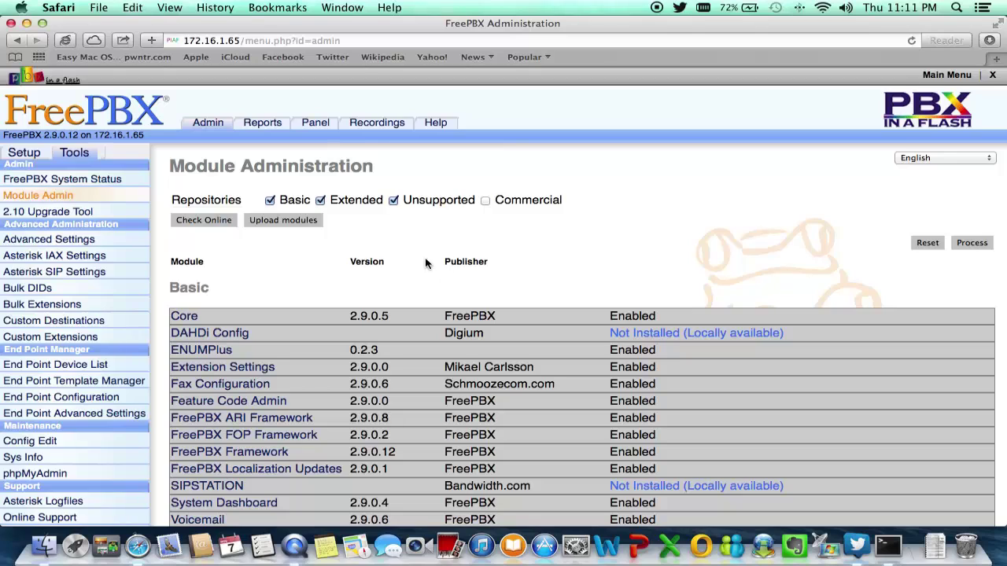
Run UPGRADE NOW from the 2.10 Upgrade Tool page and confirm the irreversible upgrade
{"action": "left_click", "coordinate": [89, 213]}
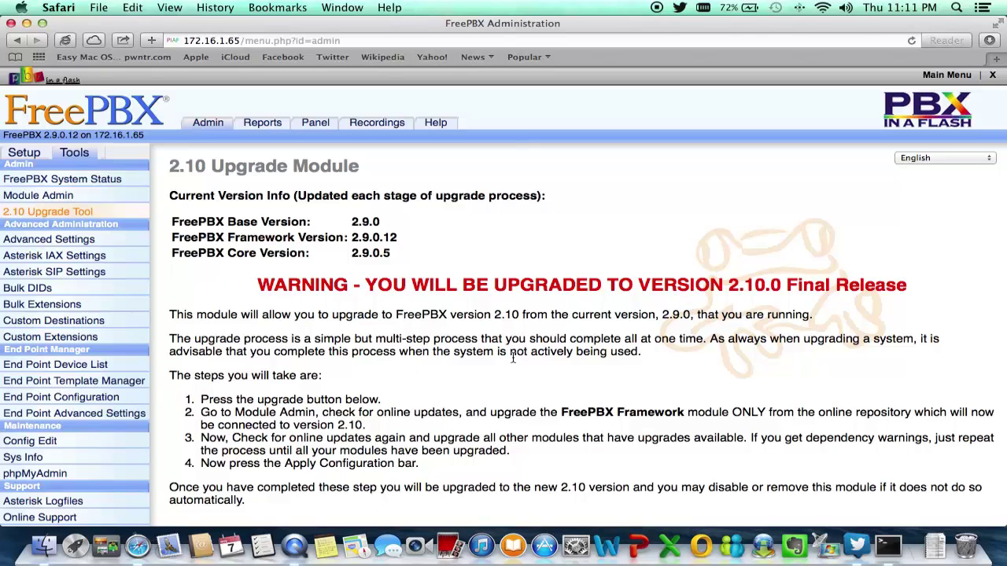
{"action": "scroll", "coordinate": [537, 366], "scroll_direction": "down", "scroll_amount": 2}
{"action": "scroll", "coordinate": [537, 365], "scroll_direction": "down", "scroll_amount": 5}
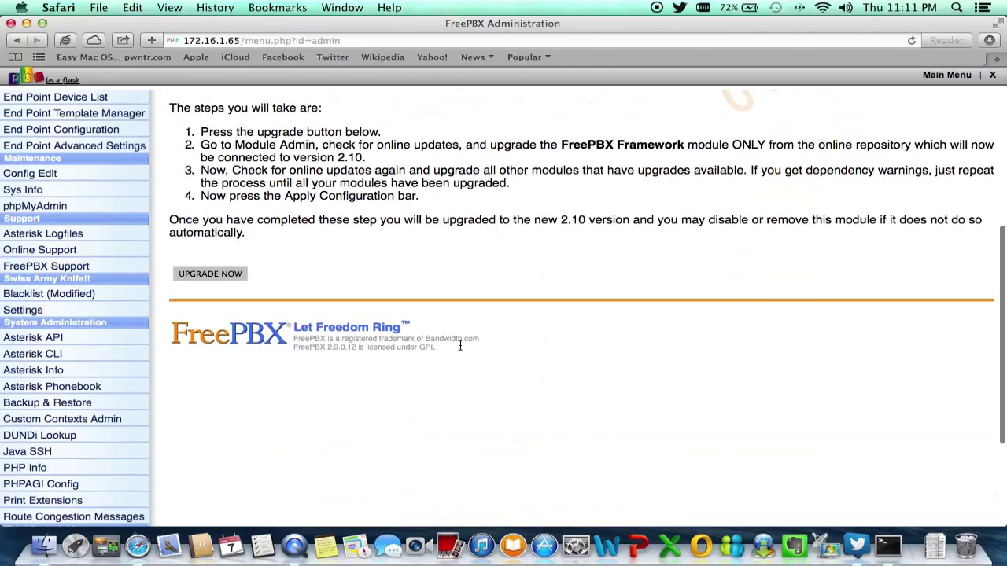
{"action": "left_click", "coordinate": [211, 274]}
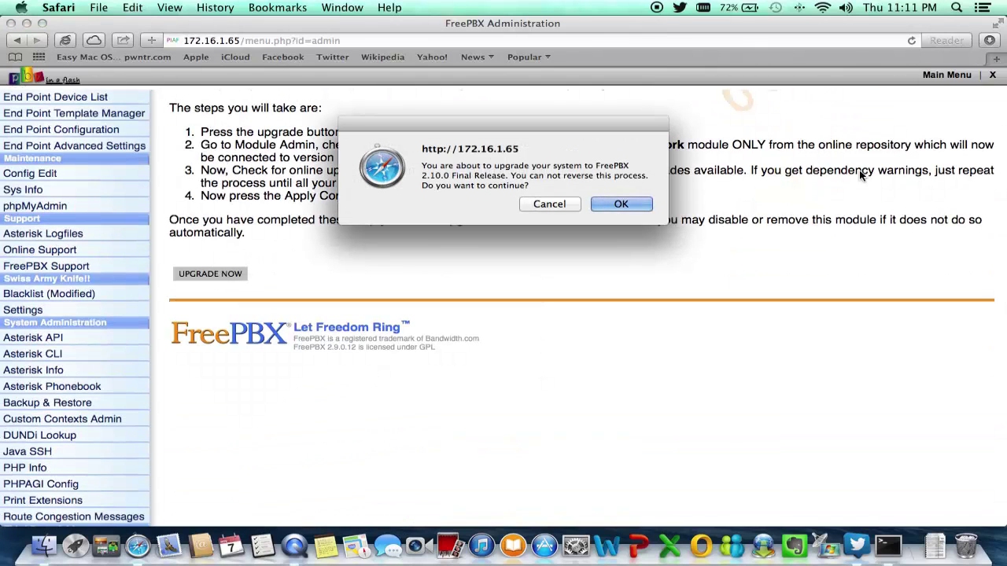
{"action": "left_click", "coordinate": [623, 204]}
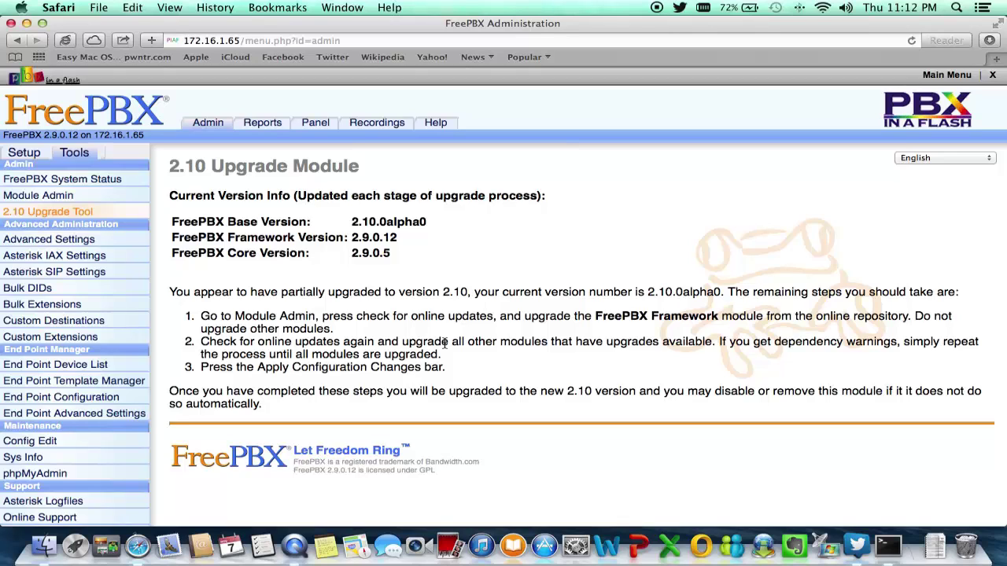
Open Module Admin, try processing a FreePBX Framework action, then back out
{"action": "left_click", "coordinate": [51, 198]}
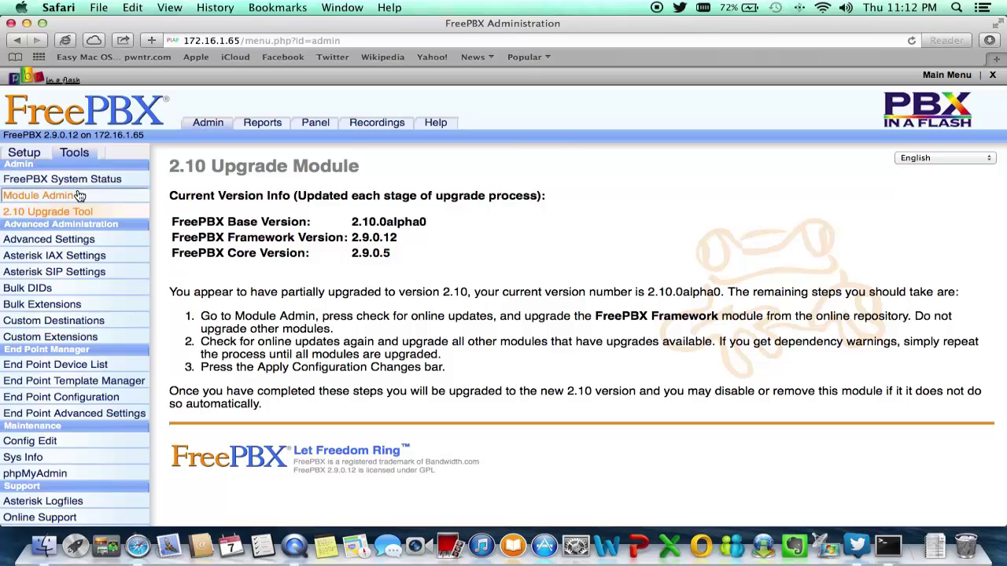
{"action": "left_click", "coordinate": [71, 199]}
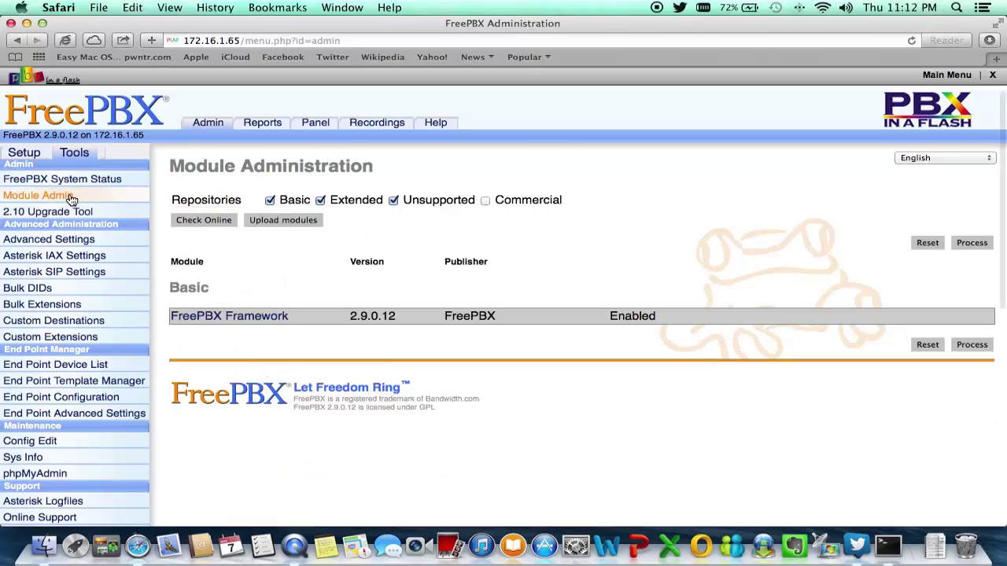
{"action": "left_click", "coordinate": [236, 318]}
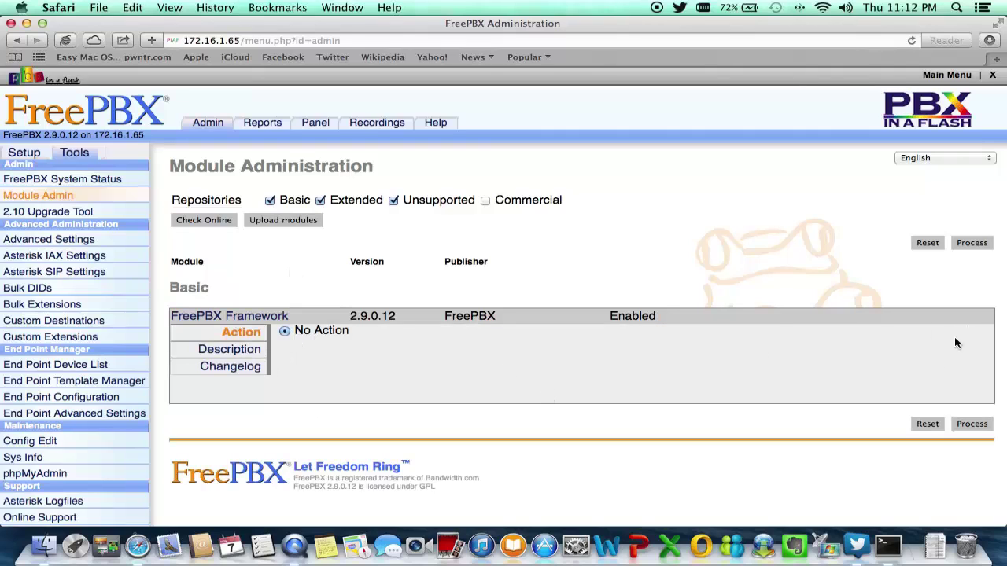
{"action": "left_click", "coordinate": [973, 425]}
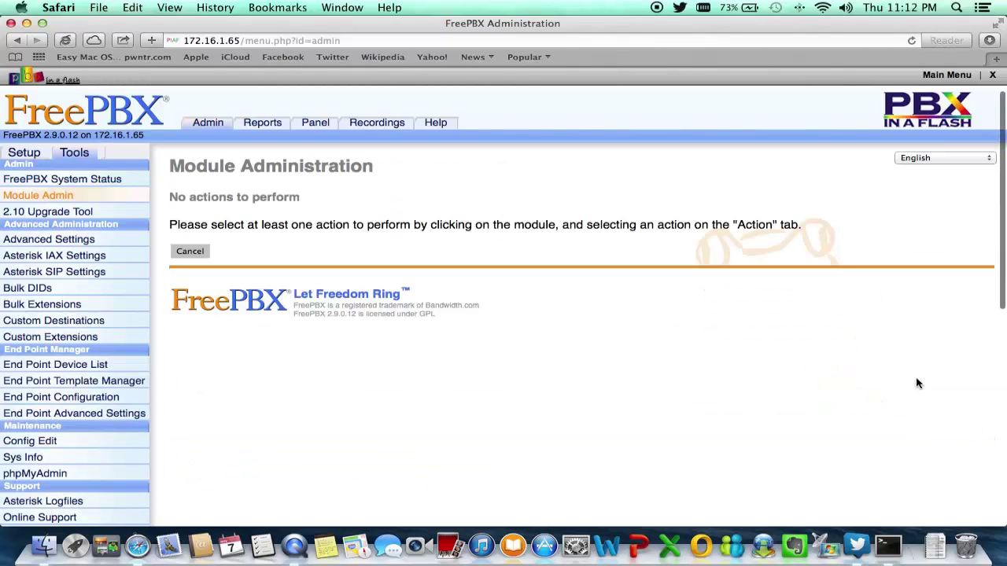
{"action": "left_click", "coordinate": [190, 252]}
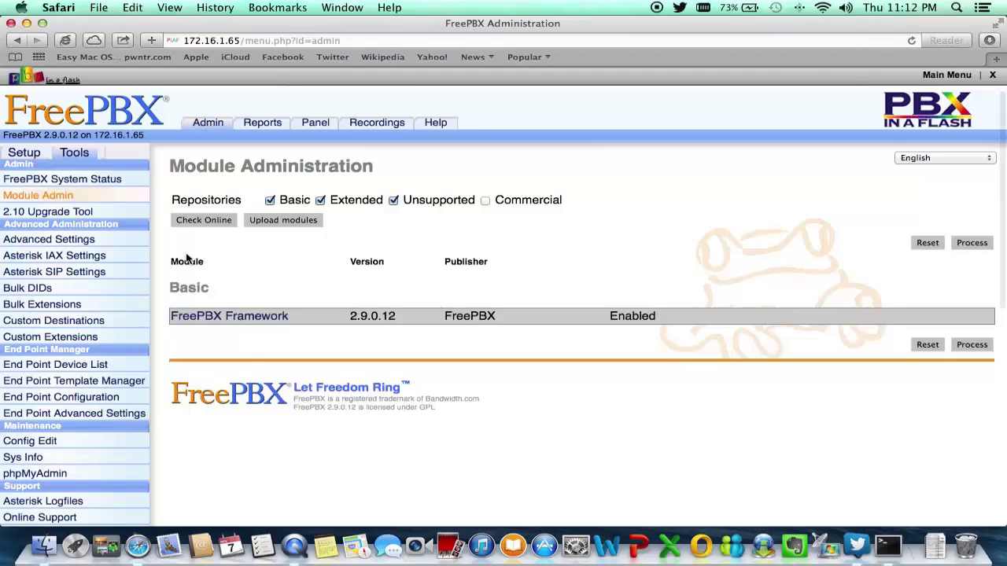
Check online, set FreePBX Framework to Download and Upgrade to 2.10.1.10, and process
{"action": "left_click", "coordinate": [214, 318]}
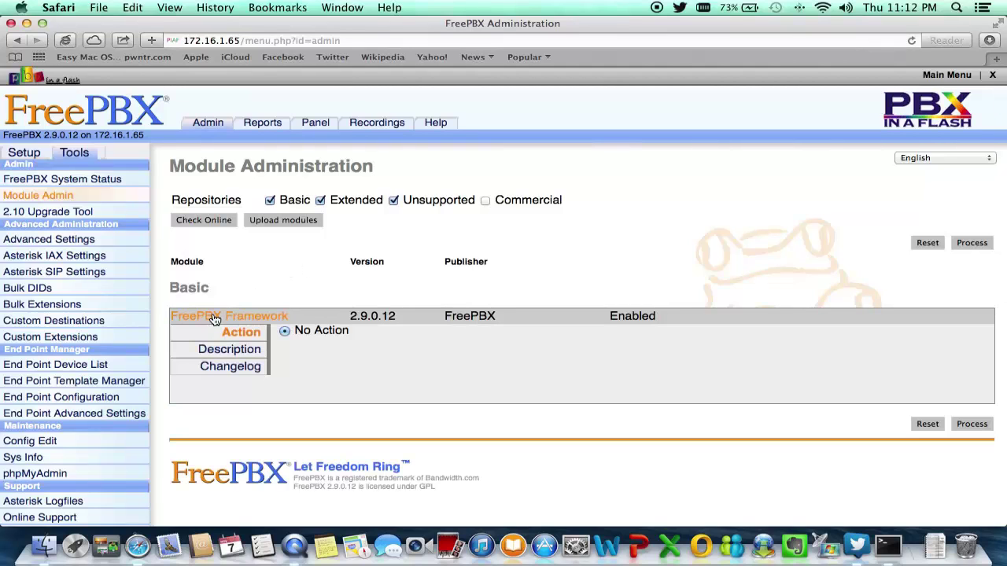
{"action": "left_click", "coordinate": [234, 348]}
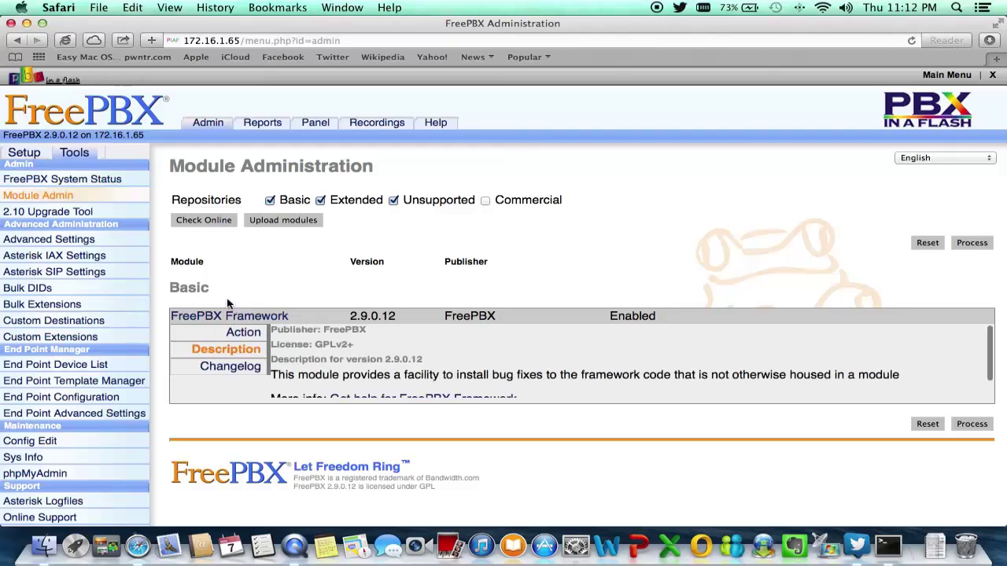
{"action": "left_click", "coordinate": [213, 223]}
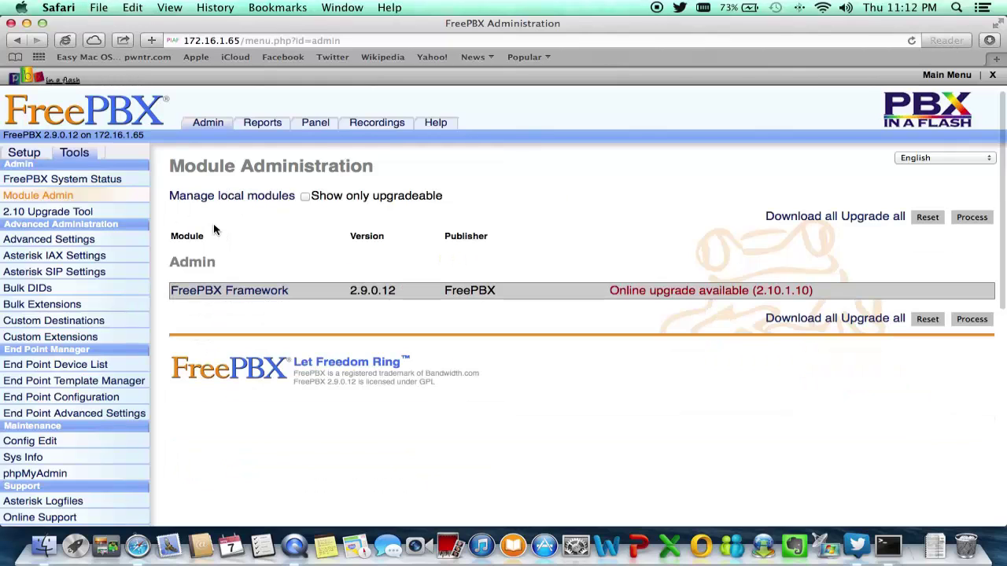
{"action": "left_click", "coordinate": [217, 291]}
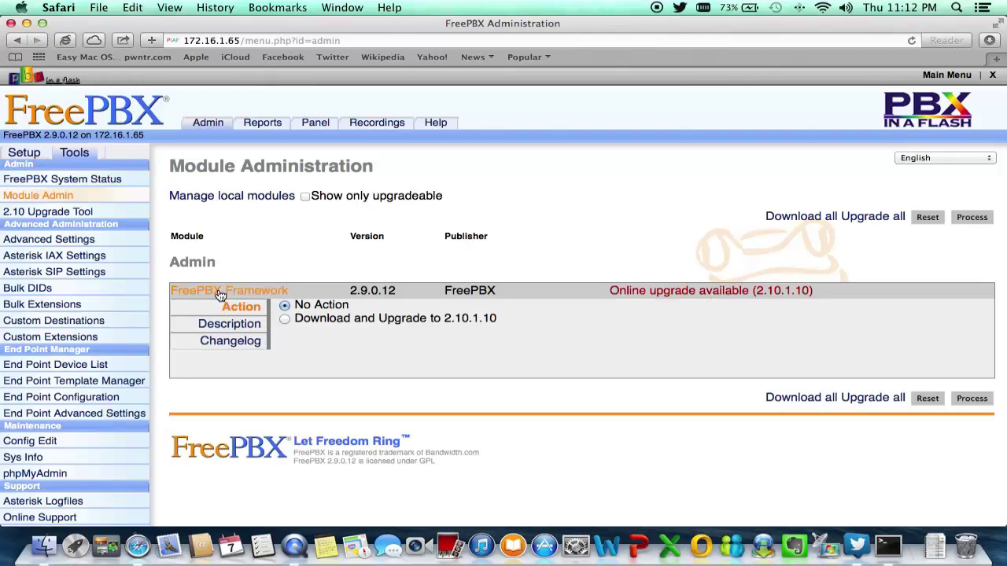
{"action": "left_click", "coordinate": [285, 320]}
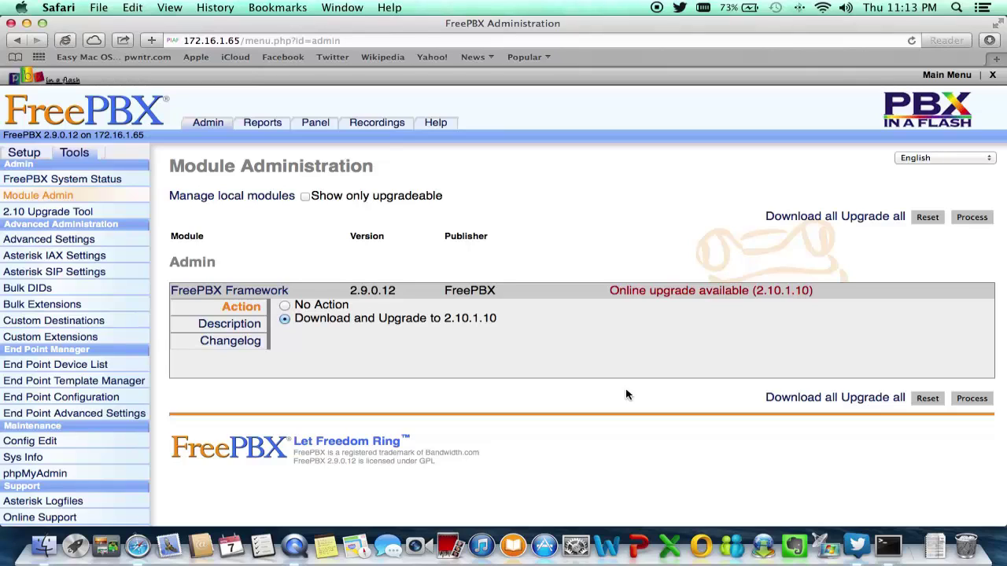
{"action": "left_click", "coordinate": [972, 399]}
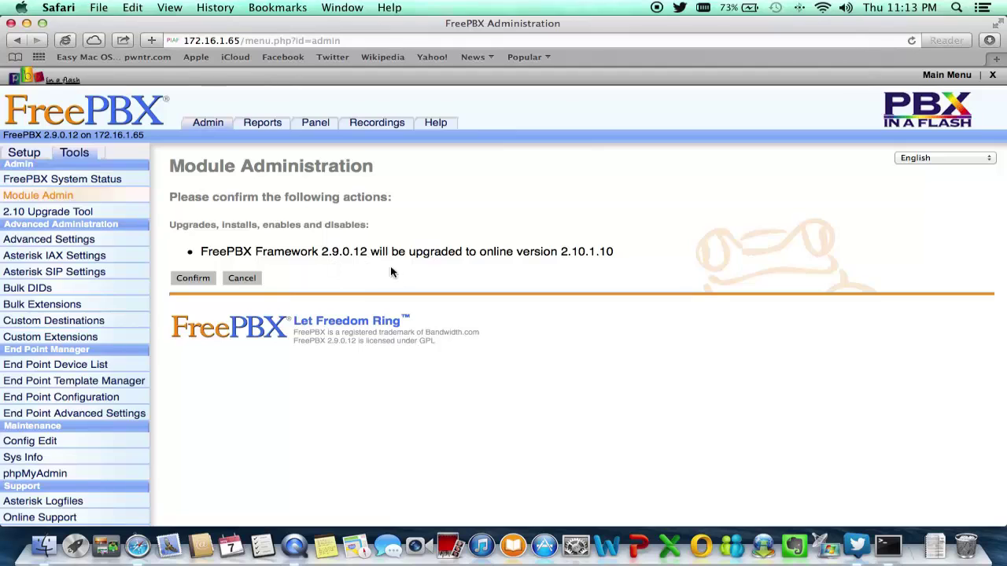
Confirm the FreePBX Framework upgrade and let the upgrade log finish
{"action": "left_click", "coordinate": [200, 280]}
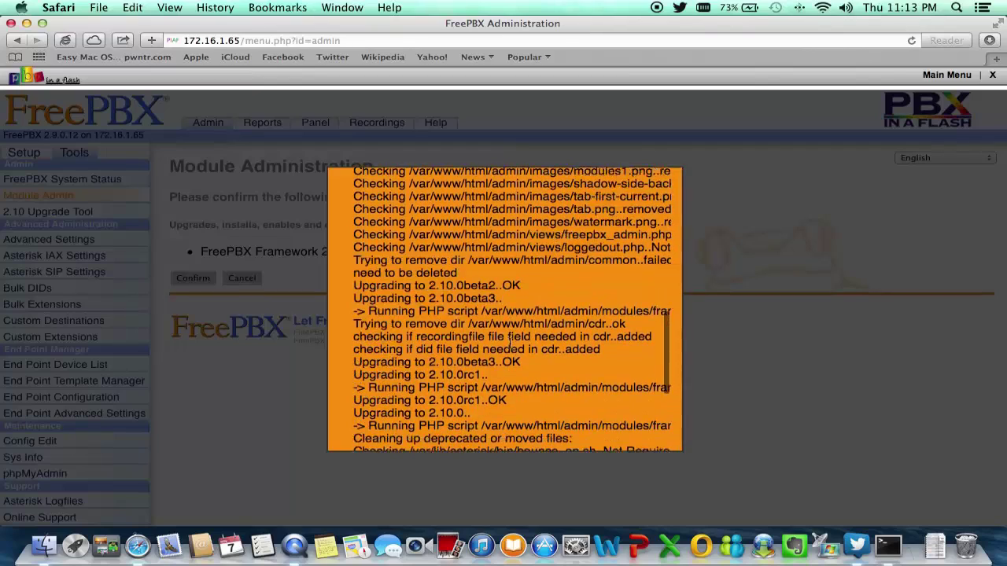
{"action": "scroll", "coordinate": [510, 347], "scroll_direction": "down", "scroll_amount": 5}
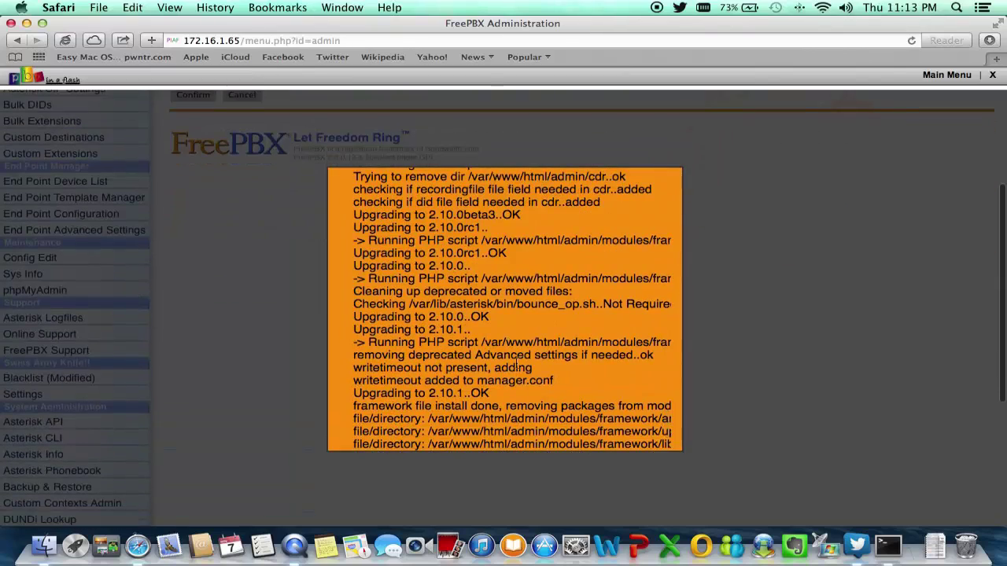
{"action": "scroll", "coordinate": [575, 358], "scroll_direction": "down", "scroll_amount": 2}
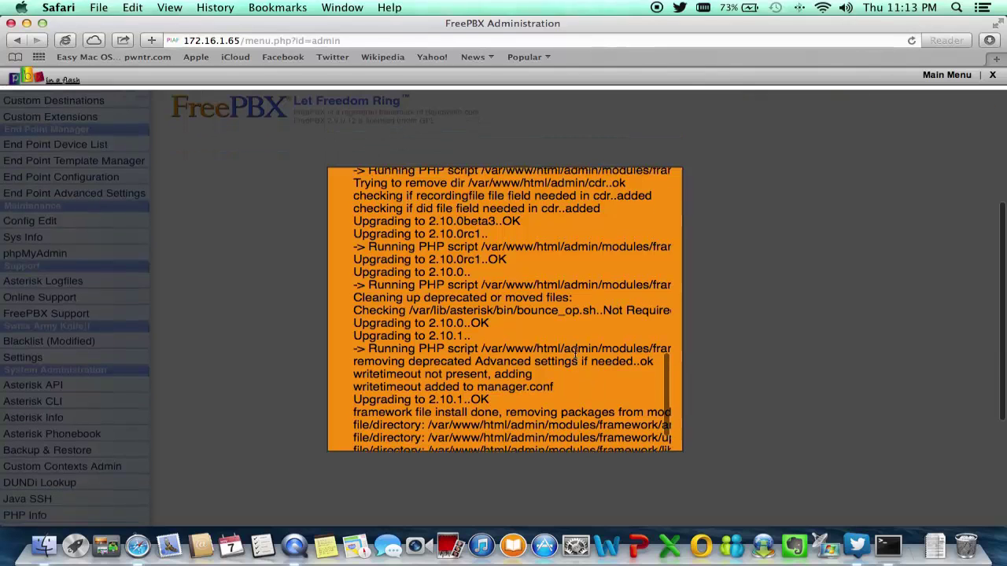
{"action": "scroll", "coordinate": [575, 358], "scroll_direction": "up", "scroll_amount": 1}
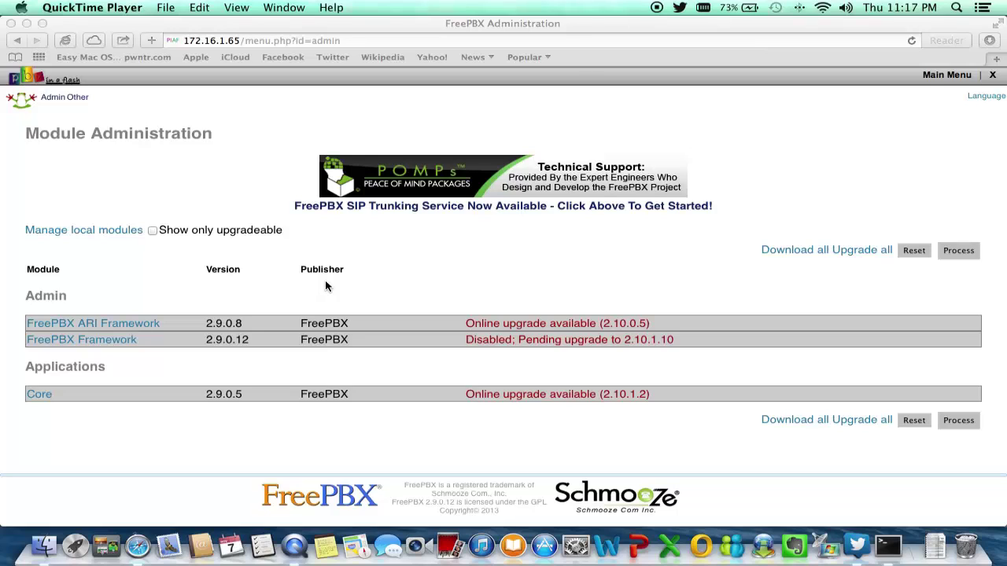
Download and upgrade Core from 2.9.0.5 to 2.10.1.2 and confirm
{"action": "left_click", "coordinate": [42, 398]}
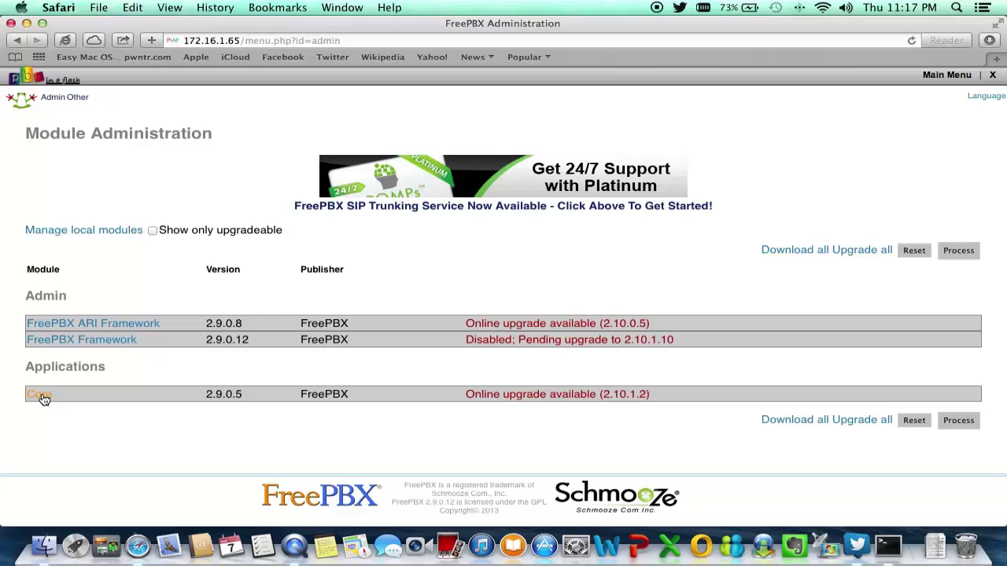
{"action": "left_click", "coordinate": [41, 395]}
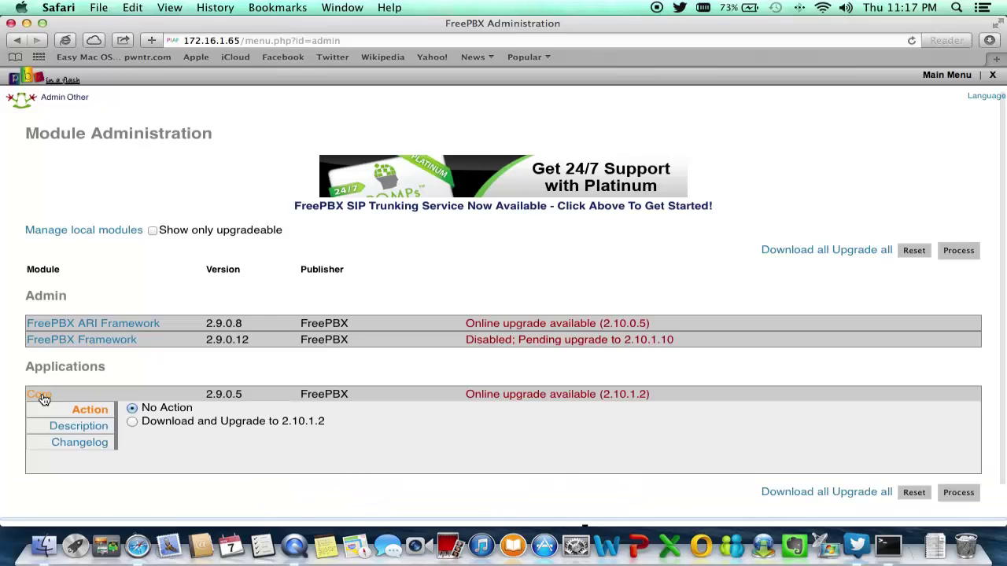
{"action": "left_click", "coordinate": [133, 422]}
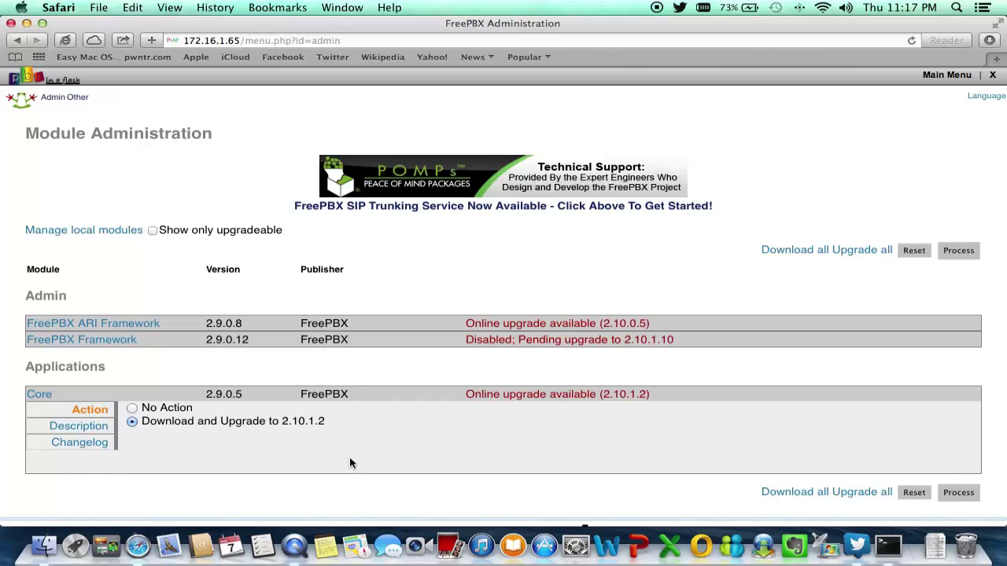
{"action": "left_click", "coordinate": [954, 494]}
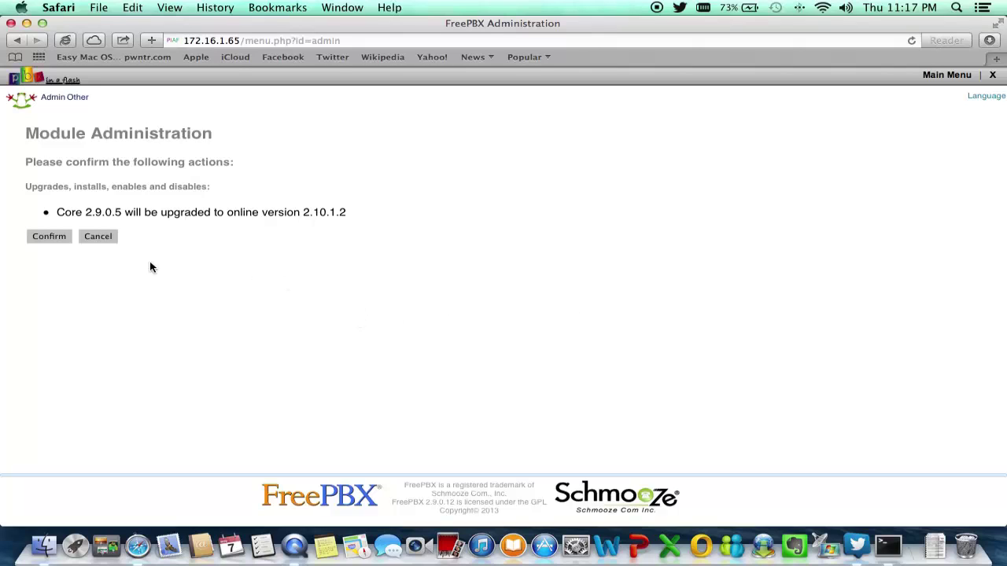
{"action": "left_click", "coordinate": [41, 239]}
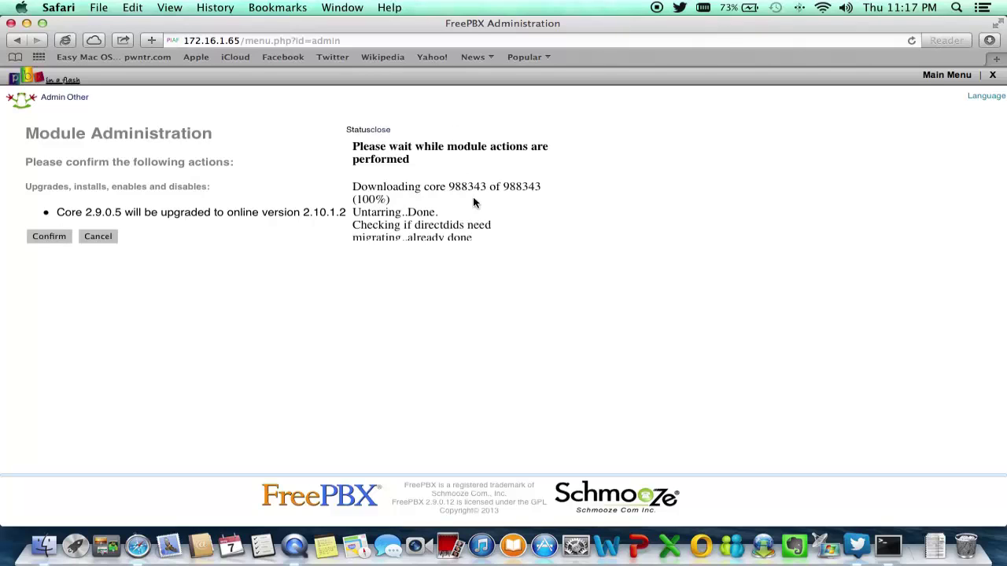
{"action": "scroll", "coordinate": [458, 210], "scroll_direction": "down", "scroll_amount": 5}
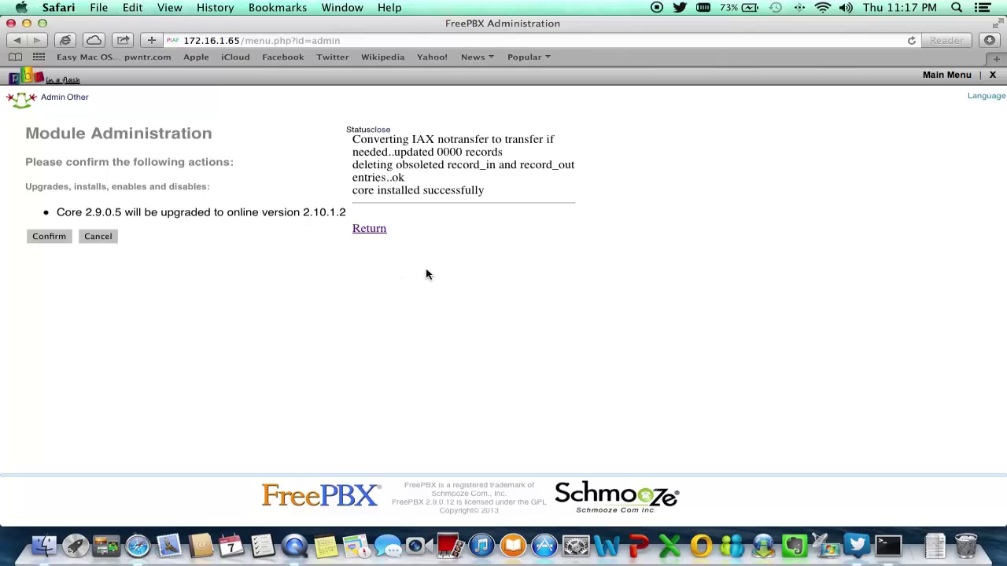
Return to Module Admin, check online again, and review the available 2.10 upgrades
{"action": "left_click", "coordinate": [359, 230]}
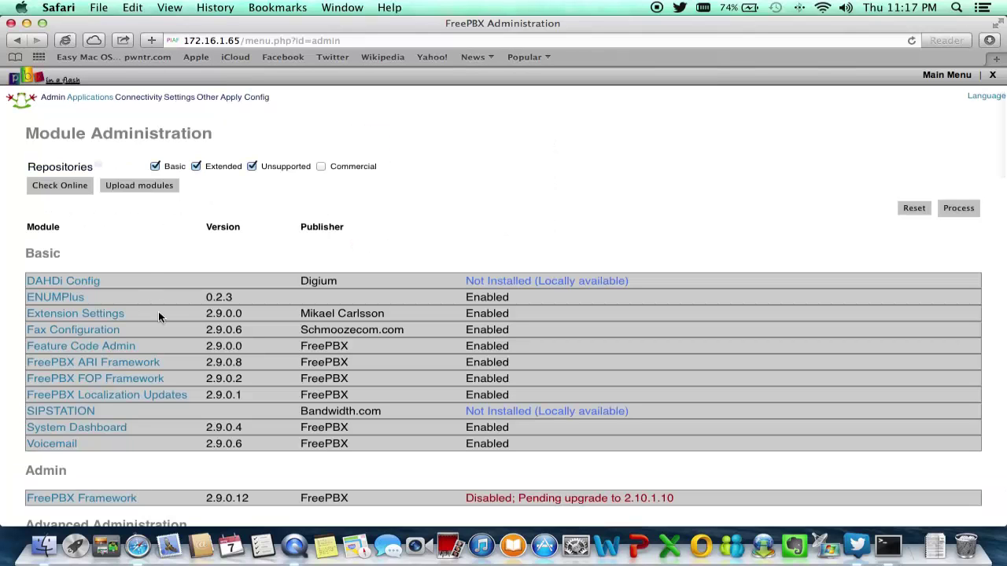
{"action": "left_click", "coordinate": [41, 191]}
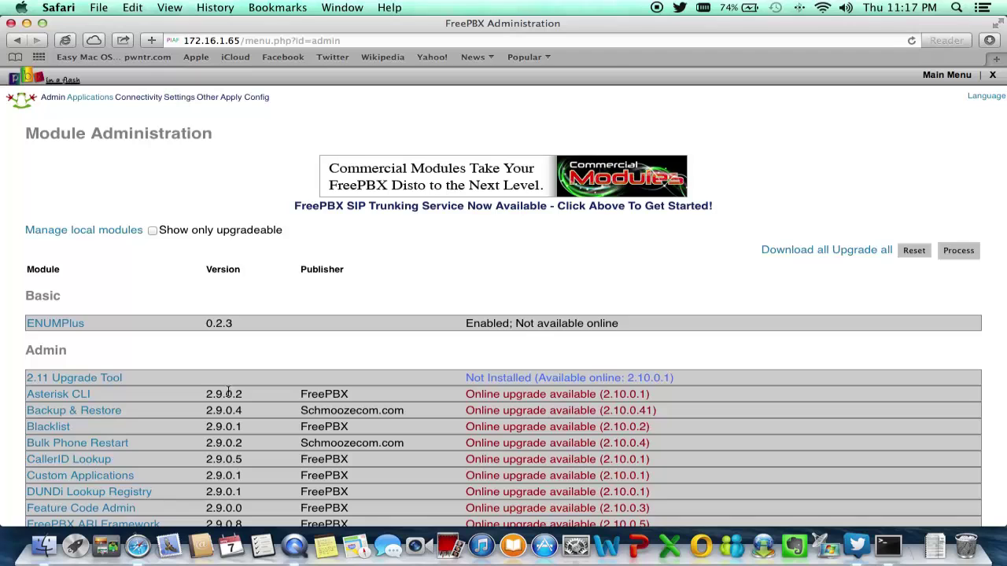
{"action": "scroll", "coordinate": [229, 391], "scroll_direction": "down", "scroll_amount": 4}
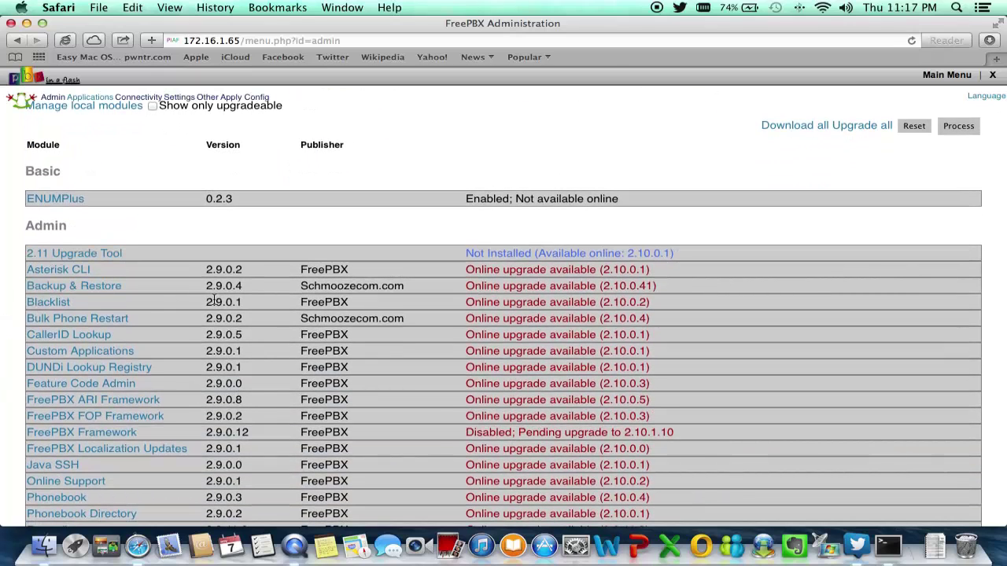
{"action": "scroll", "coordinate": [214, 302], "scroll_direction": "down", "scroll_amount": 10}
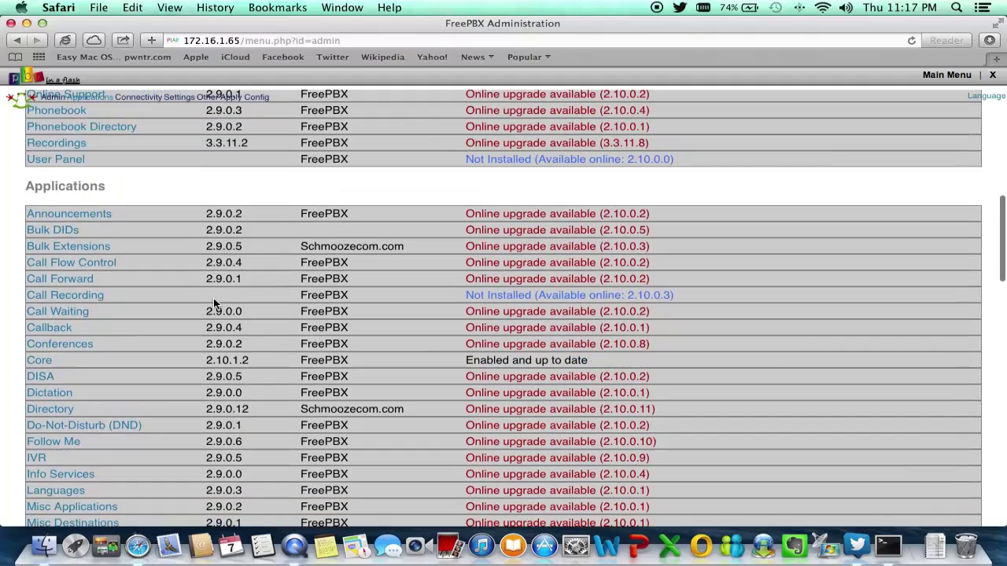
{"action": "scroll", "coordinate": [214, 303], "scroll_direction": "down", "scroll_amount": 20}
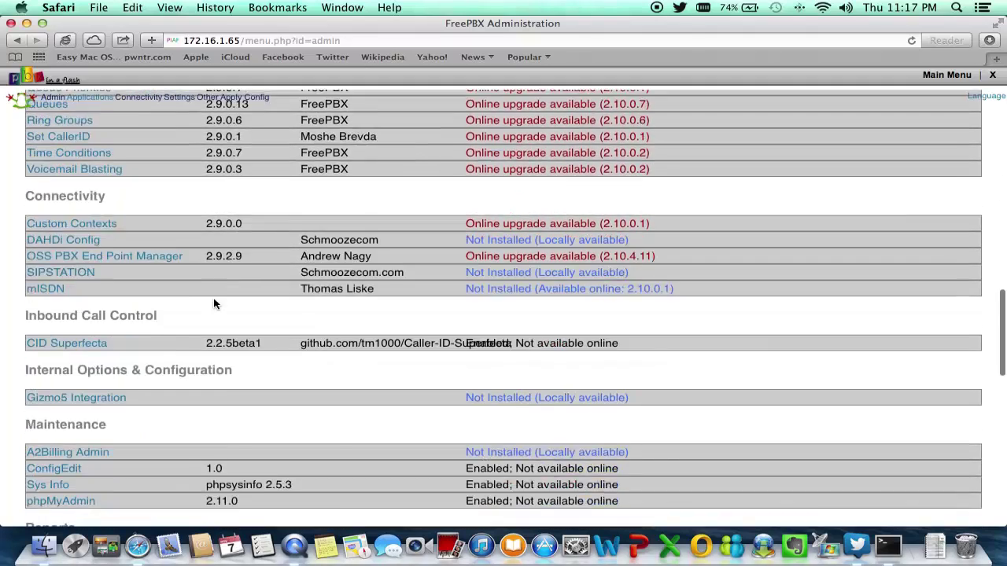
{"action": "scroll", "coordinate": [214, 303], "scroll_direction": "up", "scroll_amount": 1}
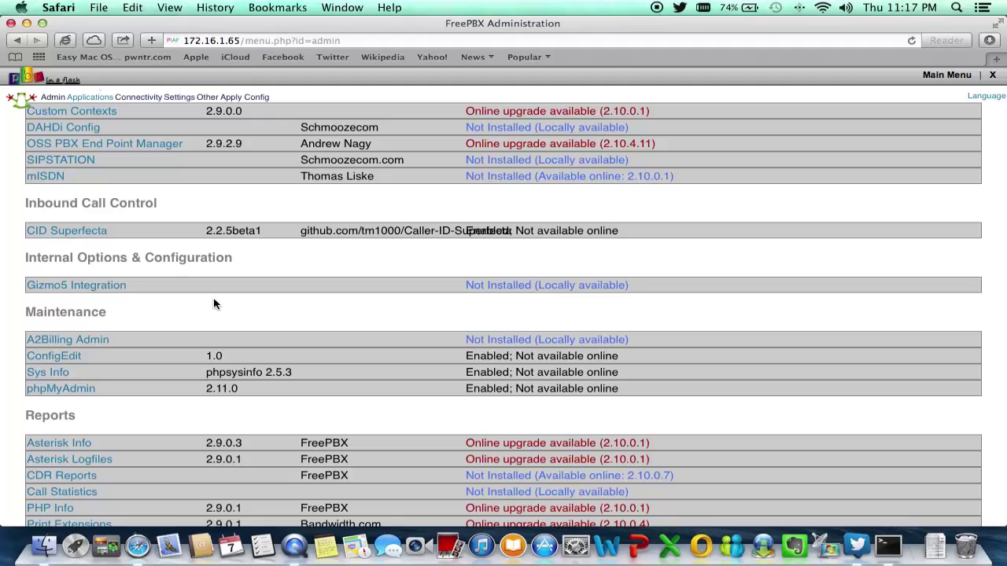
{"action": "scroll", "coordinate": [214, 304], "scroll_direction": "down", "scroll_amount": 15}
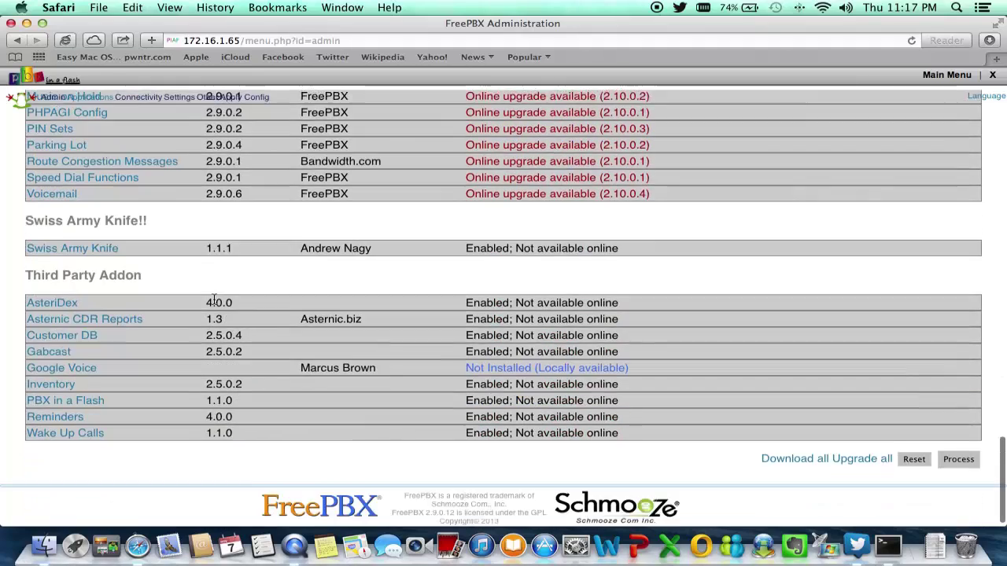
{"action": "scroll", "coordinate": [214, 304], "scroll_direction": "up", "scroll_amount": 20}
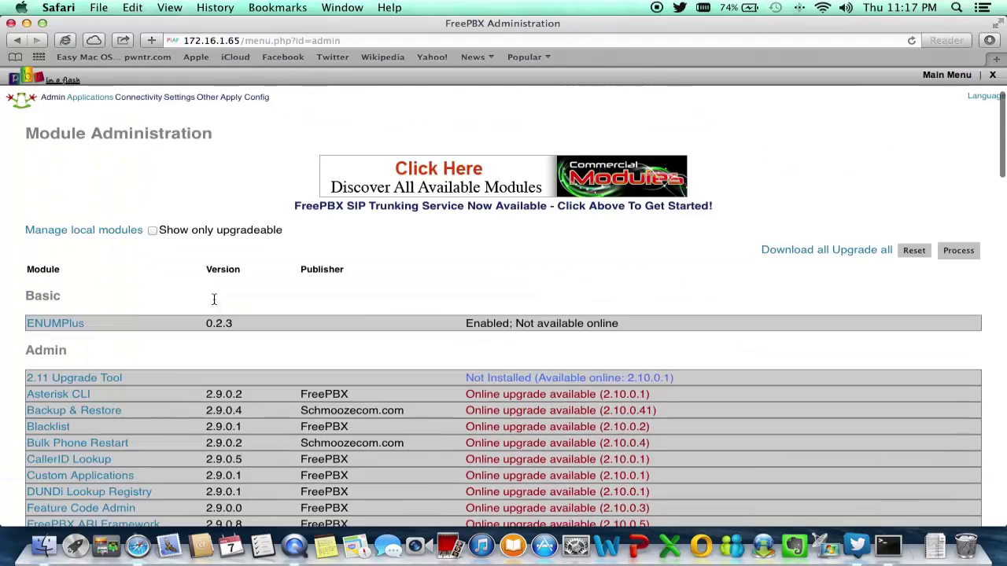
{"action": "scroll", "coordinate": [224, 396], "scroll_direction": "down", "scroll_amount": 5}
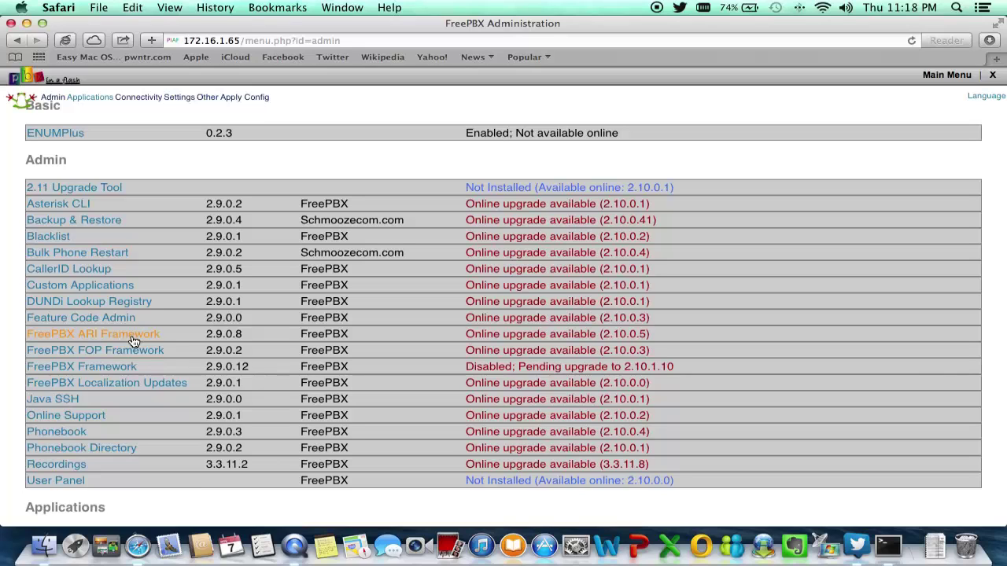
Set Framework to Upgrade to 2.10.1.10 and Enable, ARI Framework to Download and Upgrade, and process
{"action": "left_click", "coordinate": [96, 368]}
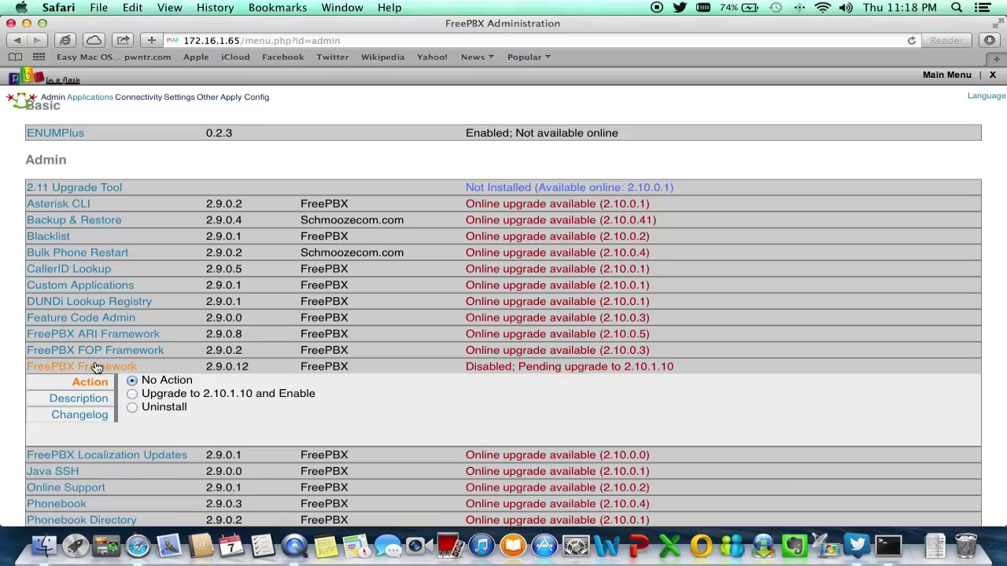
{"action": "left_click", "coordinate": [132, 395]}
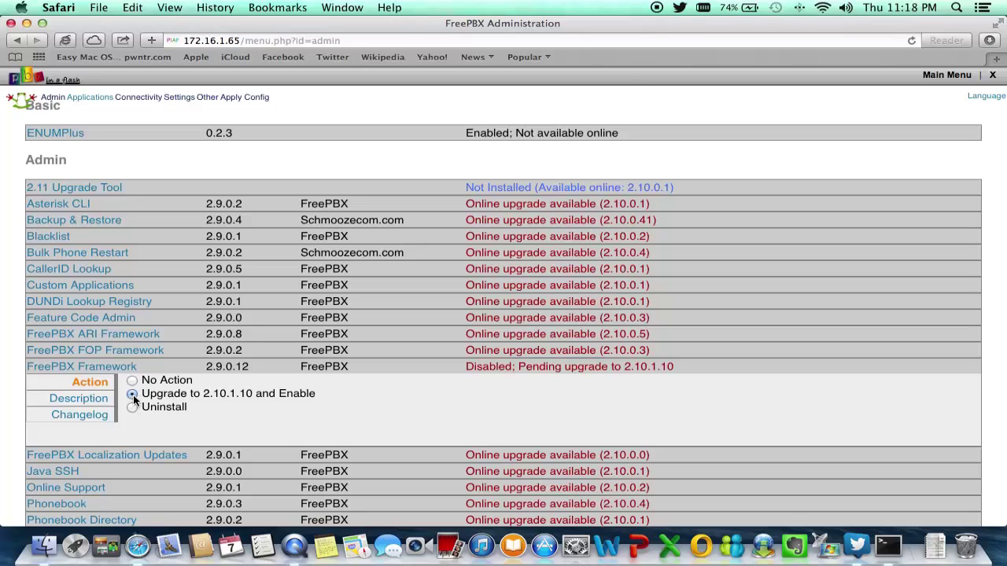
{"action": "left_click", "coordinate": [124, 352]}
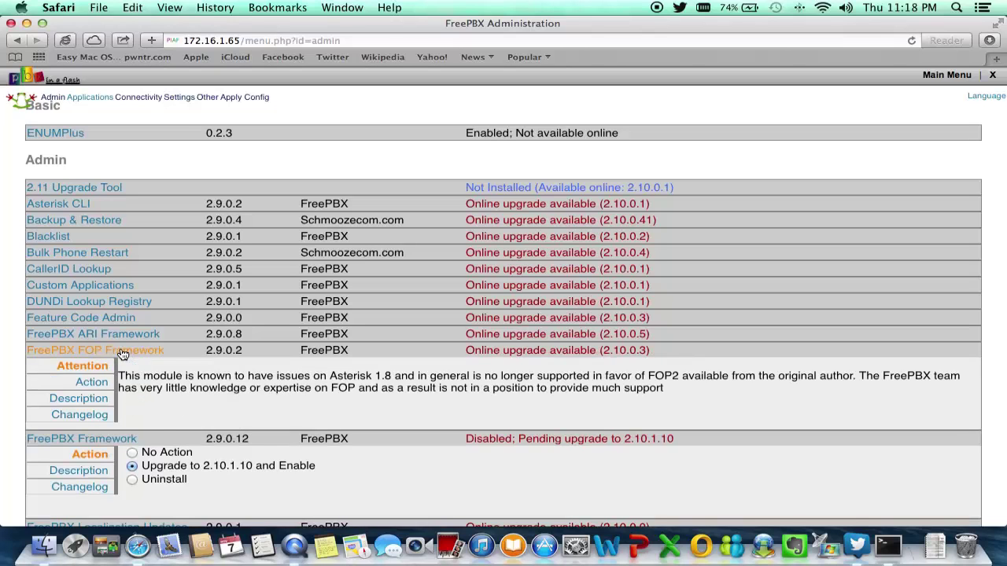
{"action": "left_click", "coordinate": [122, 336]}
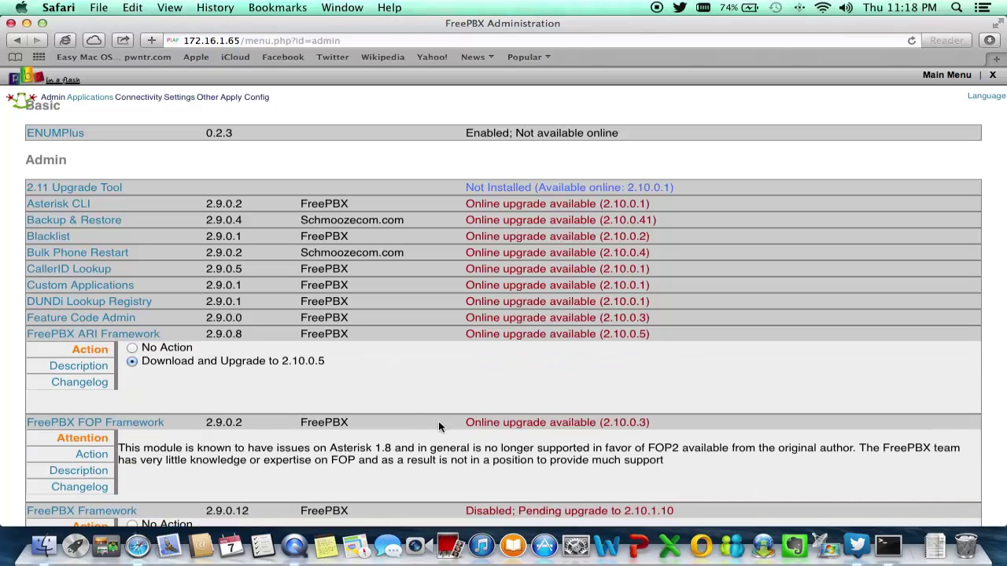
{"action": "scroll", "coordinate": [417, 423], "scroll_direction": "down", "scroll_amount": 20}
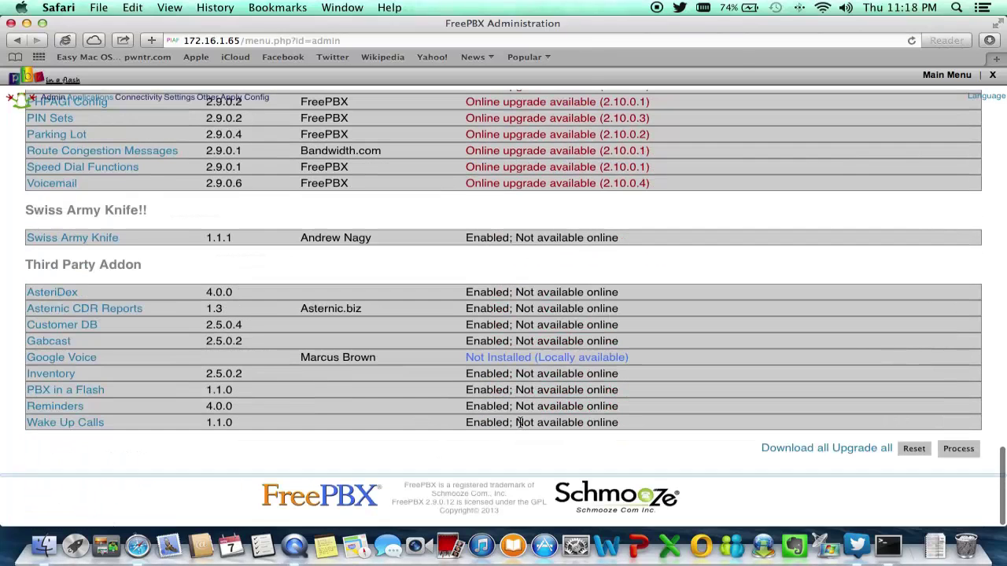
{"action": "left_click", "coordinate": [954, 448]}
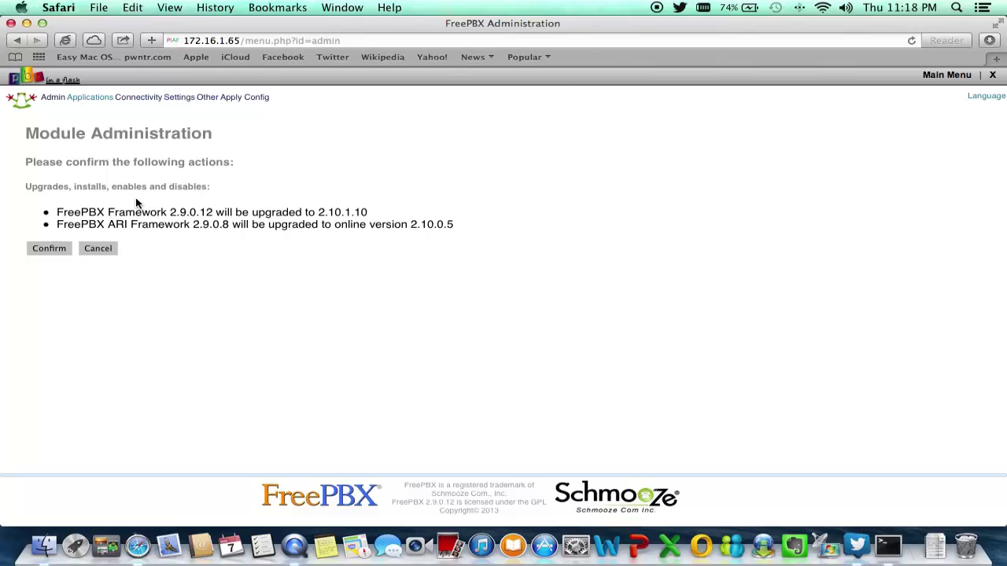
Confirm the Framework 2.10.1.10 and ARI Framework 2.10.0.5 upgrades and return
{"action": "left_click", "coordinate": [61, 247]}
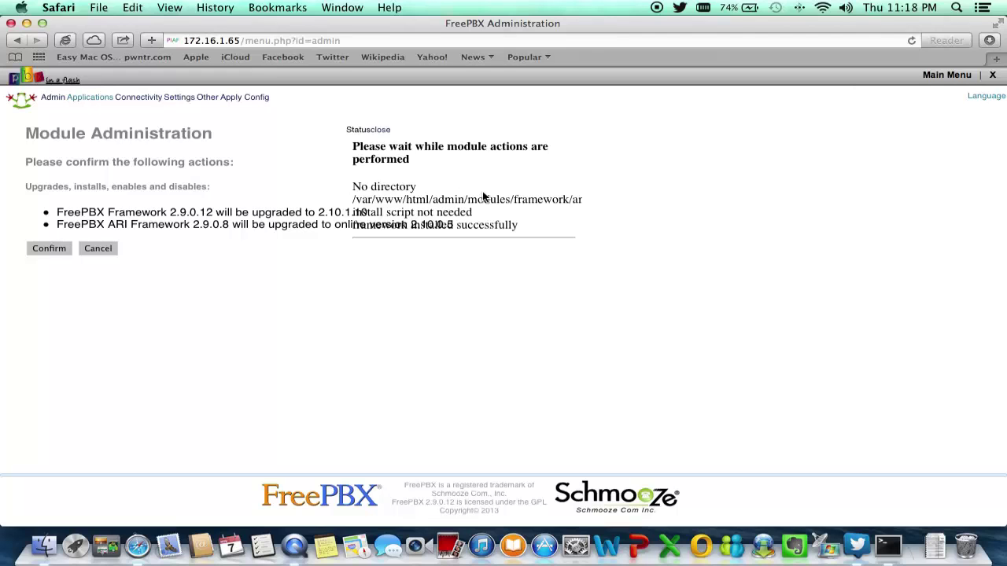
{"action": "scroll", "coordinate": [521, 211], "scroll_direction": "down", "scroll_amount": 5}
{"action": "scroll", "coordinate": [521, 211], "scroll_direction": "down", "scroll_amount": 8}
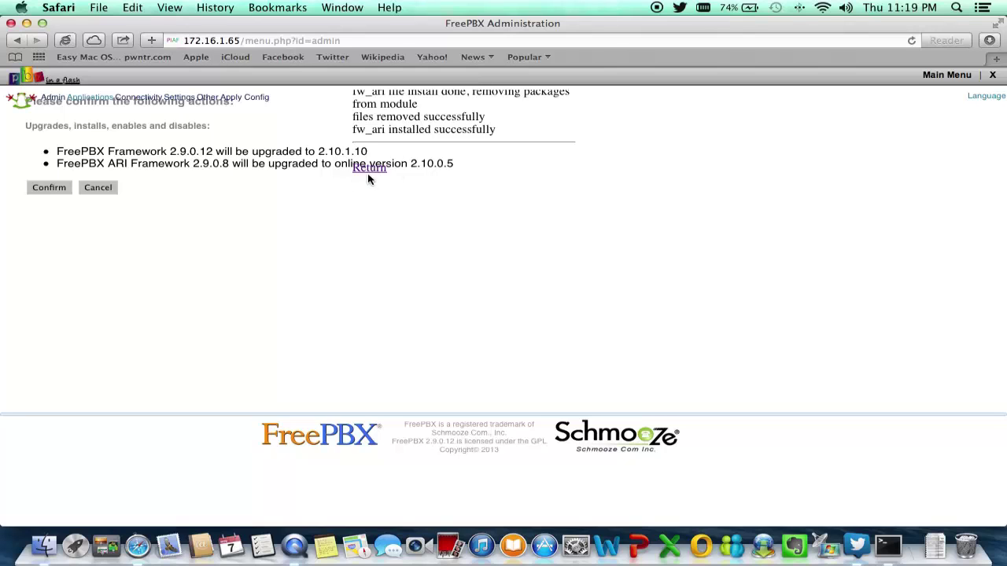
{"action": "left_click", "coordinate": [368, 170]}
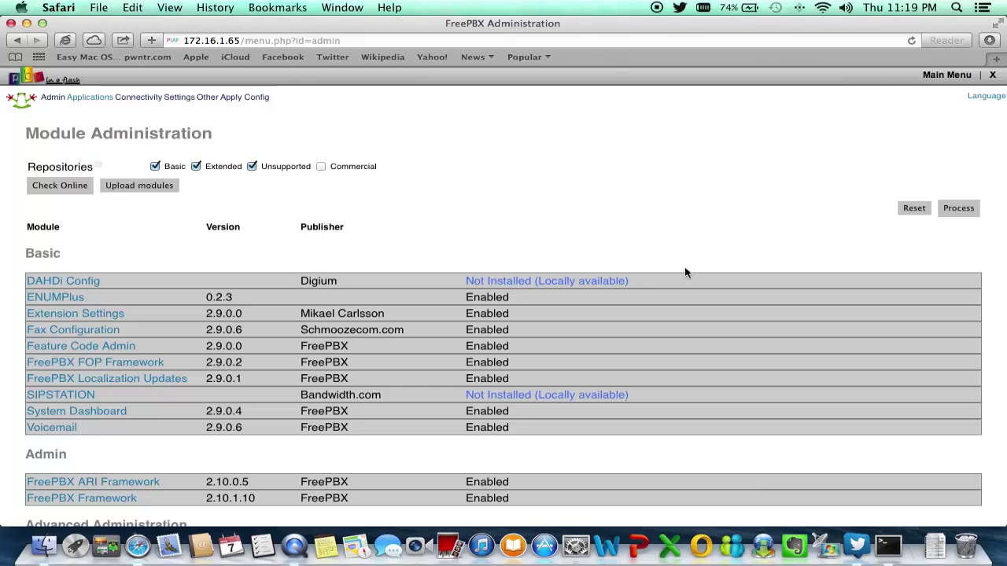
{"action": "scroll", "coordinate": [684, 271], "scroll_direction": "down", "scroll_amount": 15}
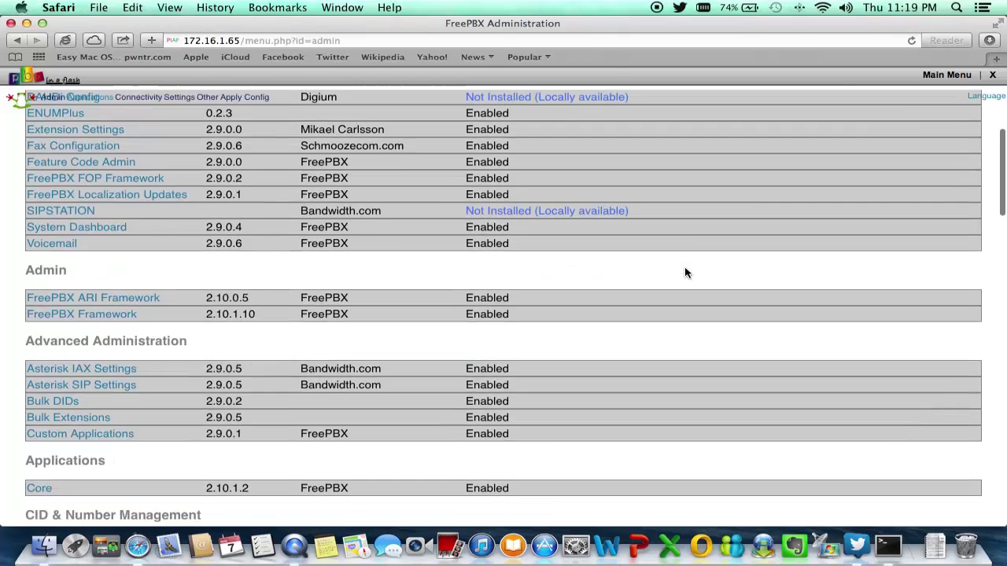
{"action": "scroll", "coordinate": [685, 272], "scroll_direction": "up", "scroll_amount": 15}
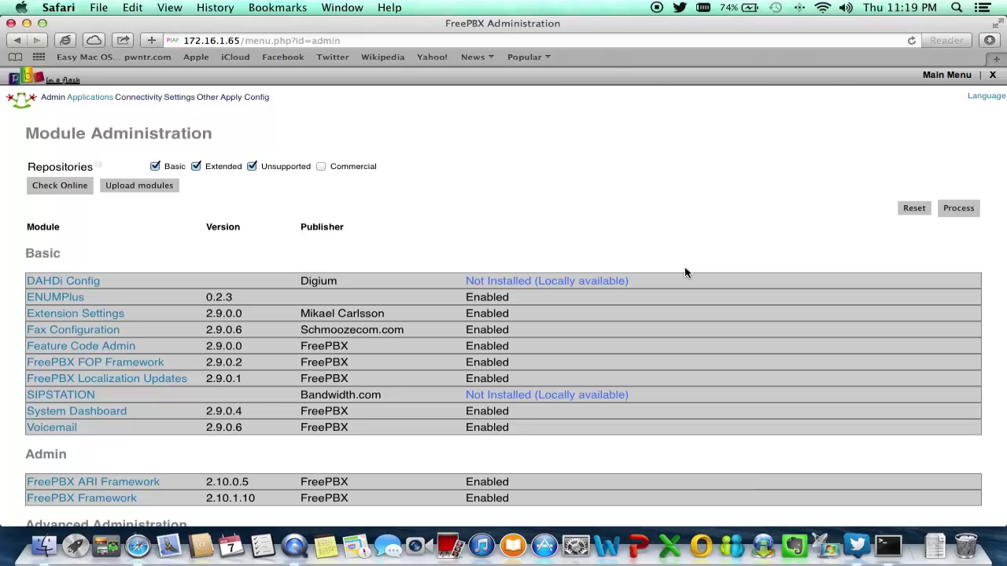
Check the online repository and review the modules offering 2.10 upgrades, such as Asterisk CLI and Blacklist
{"action": "left_click", "coordinate": [73, 187]}
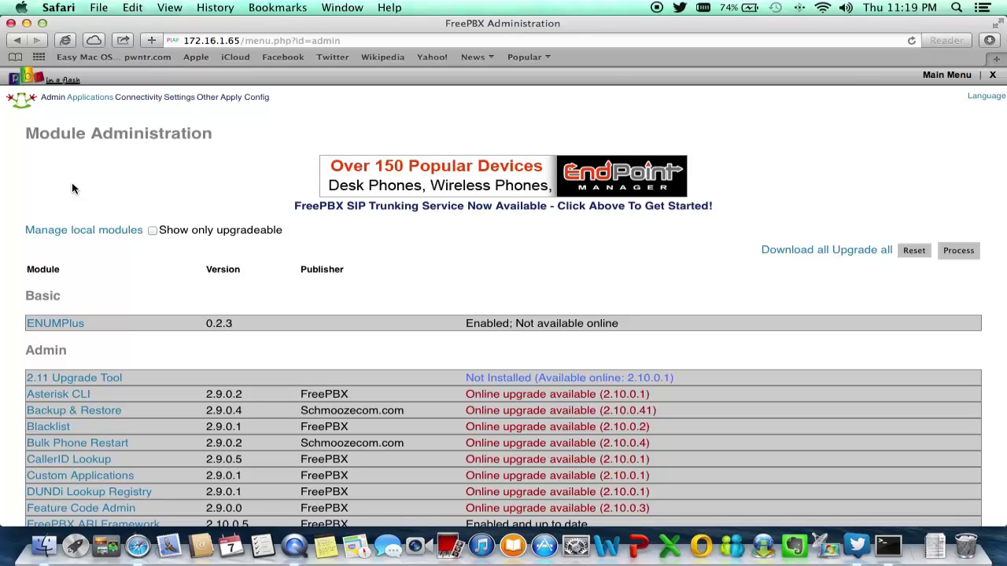
{"action": "scroll", "coordinate": [291, 386], "scroll_direction": "down", "scroll_amount": 5}
{"action": "scroll", "coordinate": [291, 390], "scroll_direction": "down", "scroll_amount": 10}
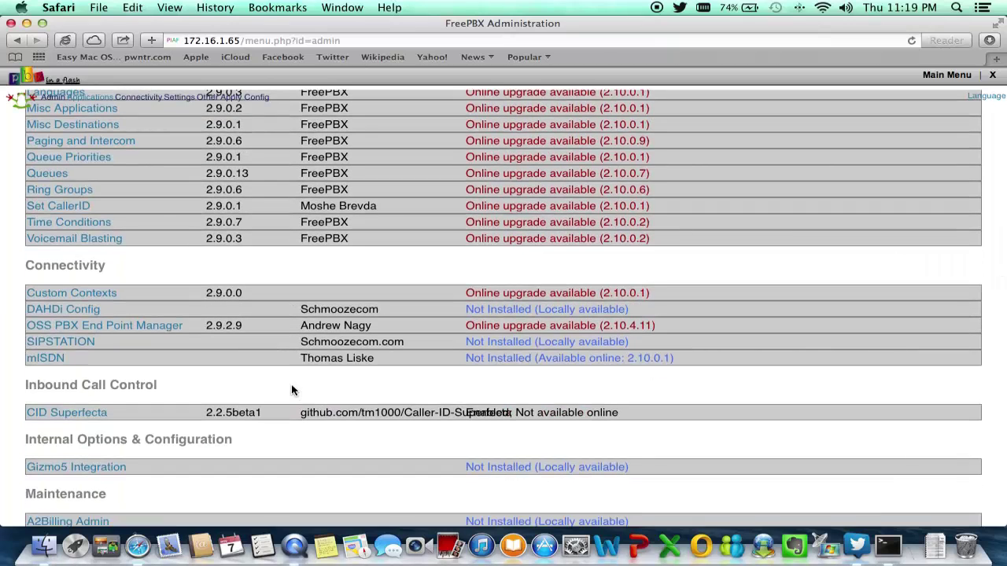
{"action": "scroll", "coordinate": [291, 391], "scroll_direction": "down", "scroll_amount": 3}
{"action": "scroll", "coordinate": [291, 384], "scroll_direction": "up", "scroll_amount": 15}
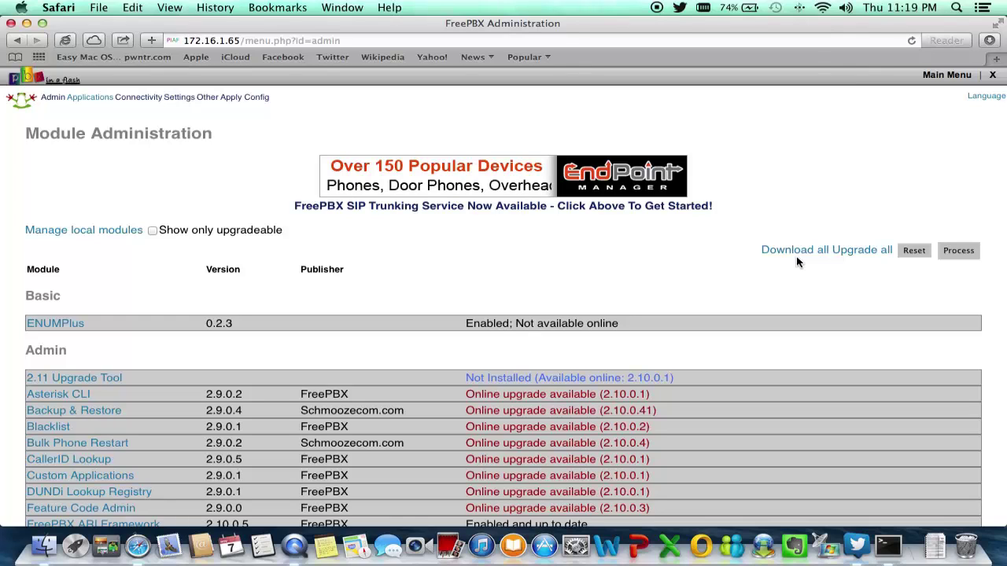
Set every module, including PIN Sets, Parking Lot and Voicemail, to Download and Upgrade, then submit
{"action": "left_click", "coordinate": [866, 250]}
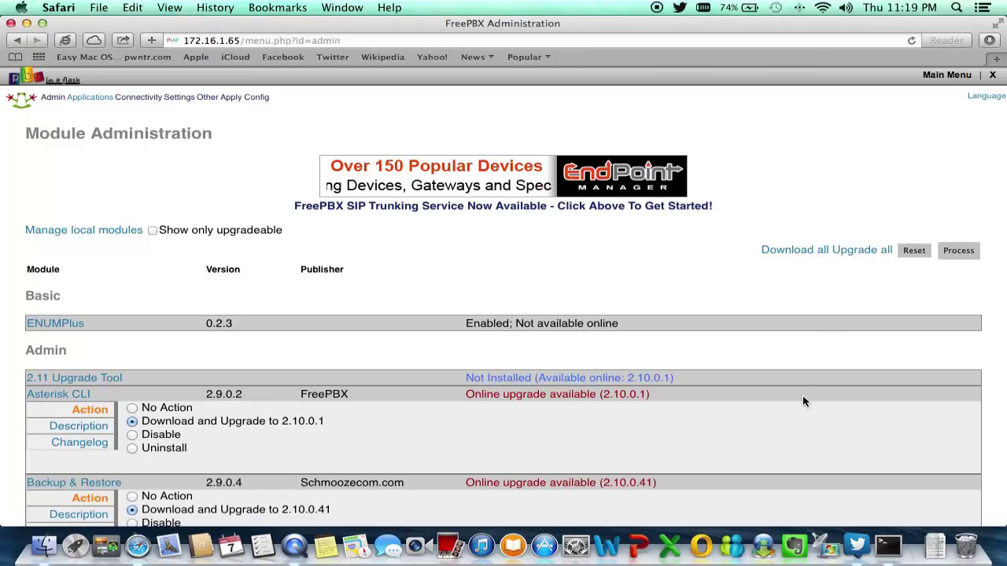
{"action": "scroll", "coordinate": [803, 401], "scroll_direction": "down", "scroll_amount": 5}
{"action": "scroll", "coordinate": [802, 402], "scroll_direction": "down", "scroll_amount": 15}
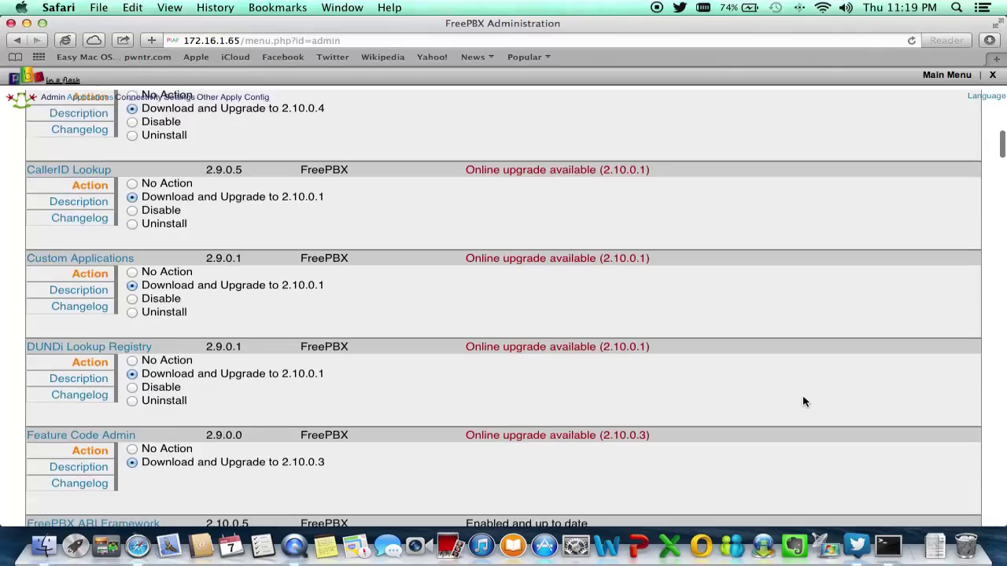
{"action": "scroll", "coordinate": [812, 170], "scroll_direction": "down", "scroll_amount": 20}
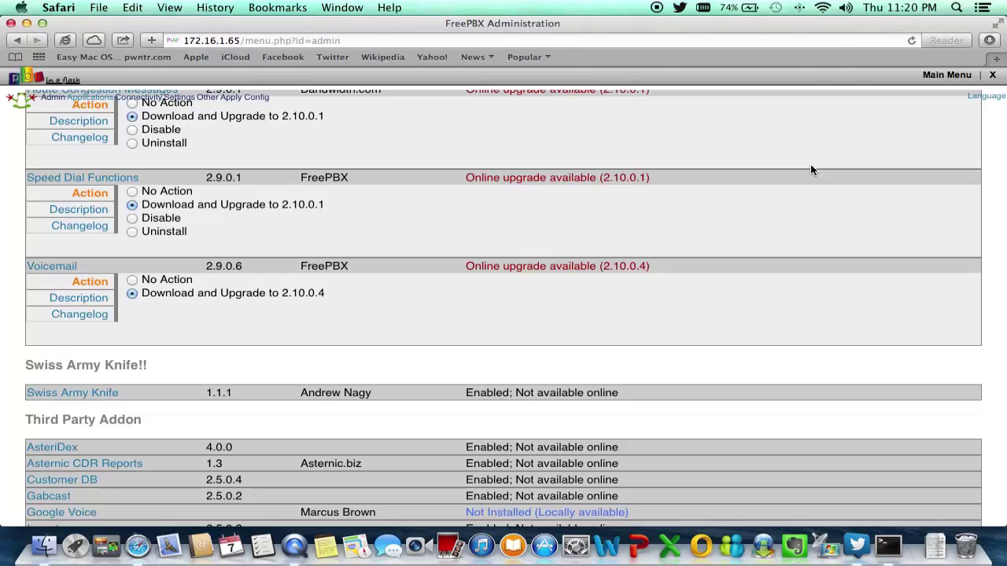
{"action": "scroll", "coordinate": [812, 170], "scroll_direction": "up", "scroll_amount": 5}
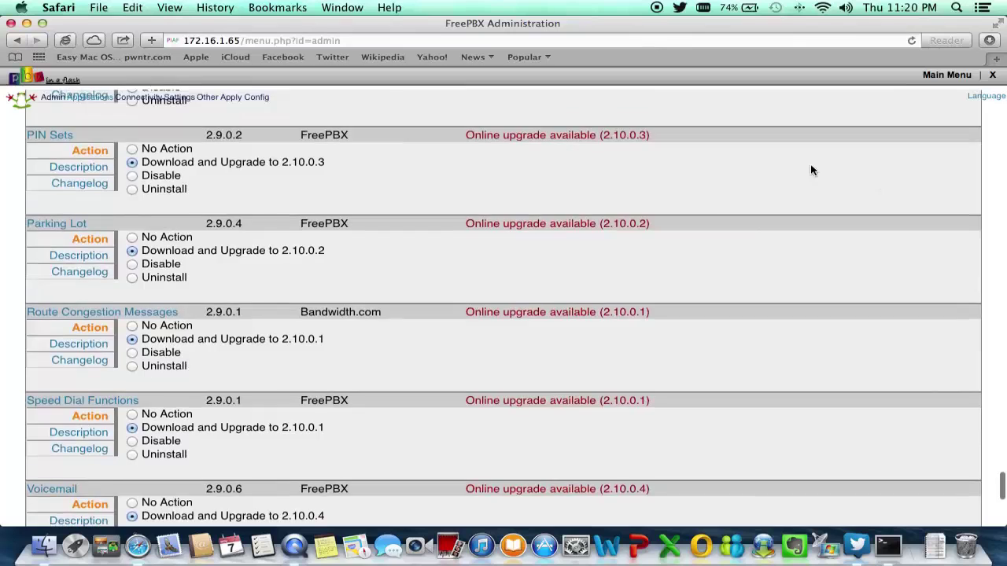
{"action": "scroll", "coordinate": [812, 170], "scroll_direction": "down", "scroll_amount": 10}
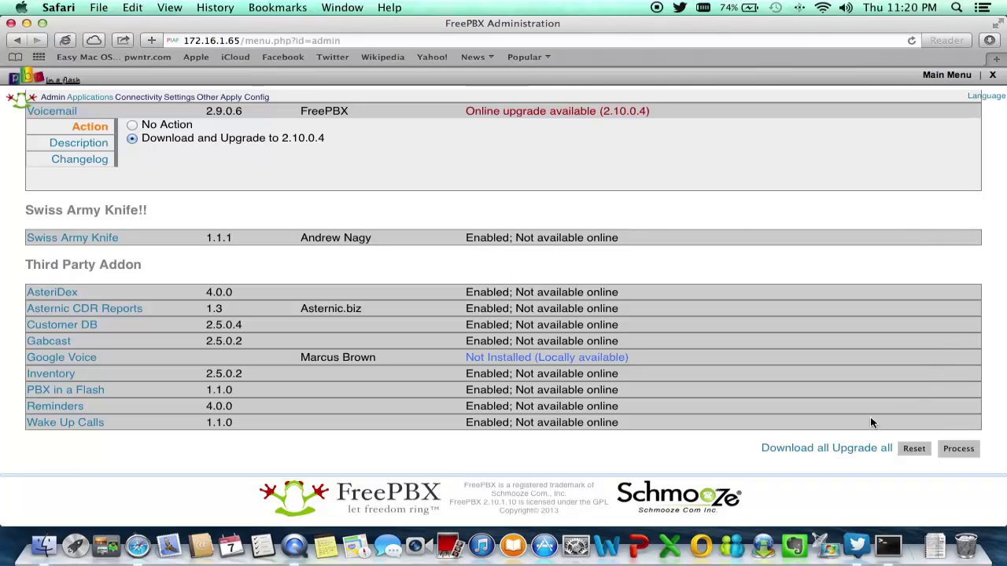
{"action": "left_click", "coordinate": [964, 449]}
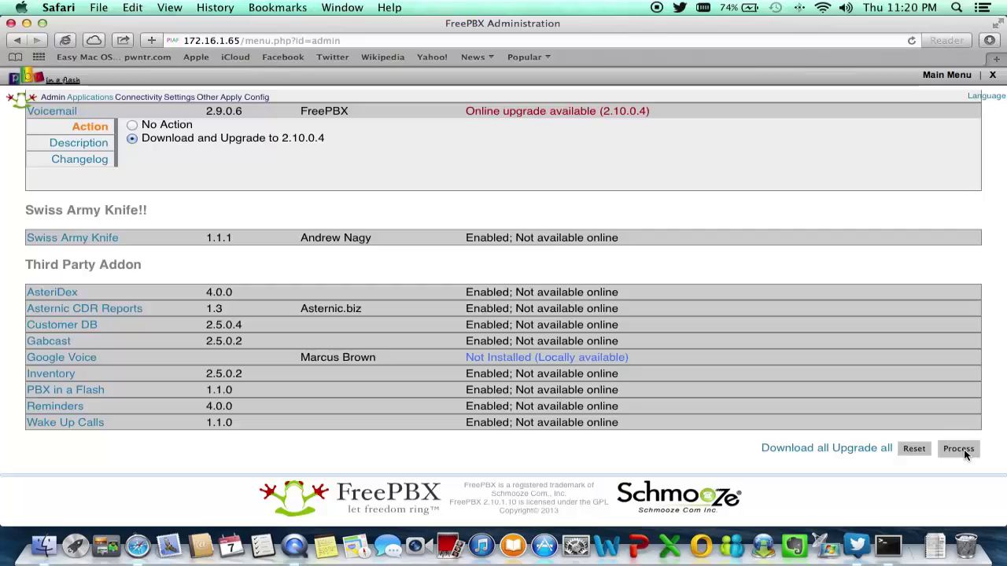
Review the list of pending module upgrades and confirm them to start the upgrade
{"action": "scroll", "coordinate": [394, 362], "scroll_direction": "down", "scroll_amount": 5}
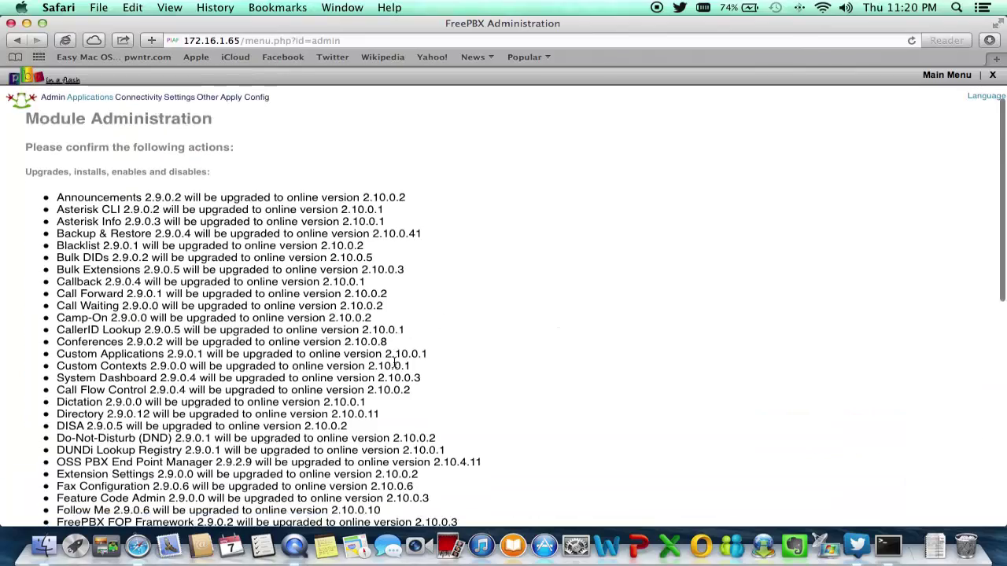
{"action": "scroll", "coordinate": [394, 362], "scroll_direction": "down", "scroll_amount": 10}
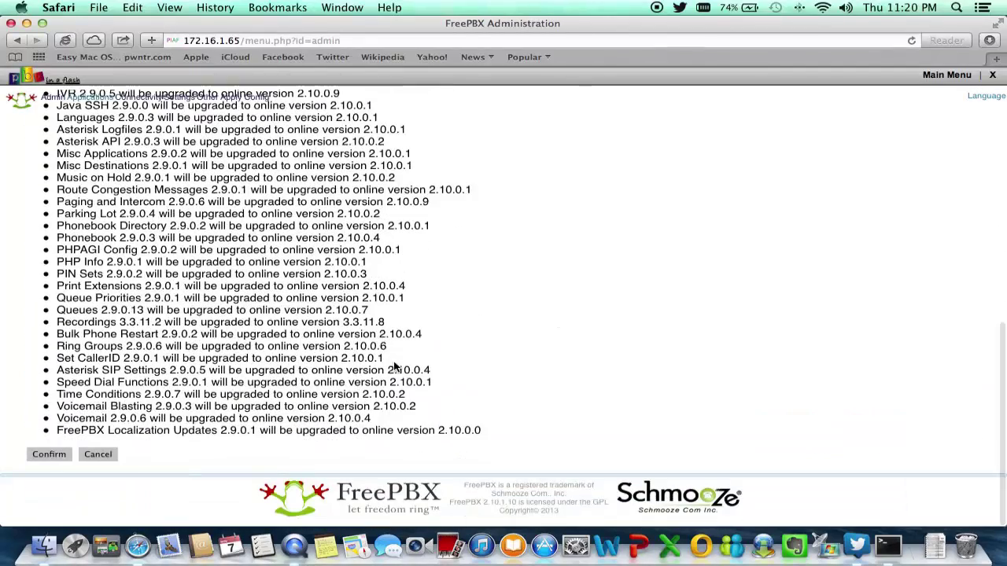
{"action": "left_click", "coordinate": [49, 454]}
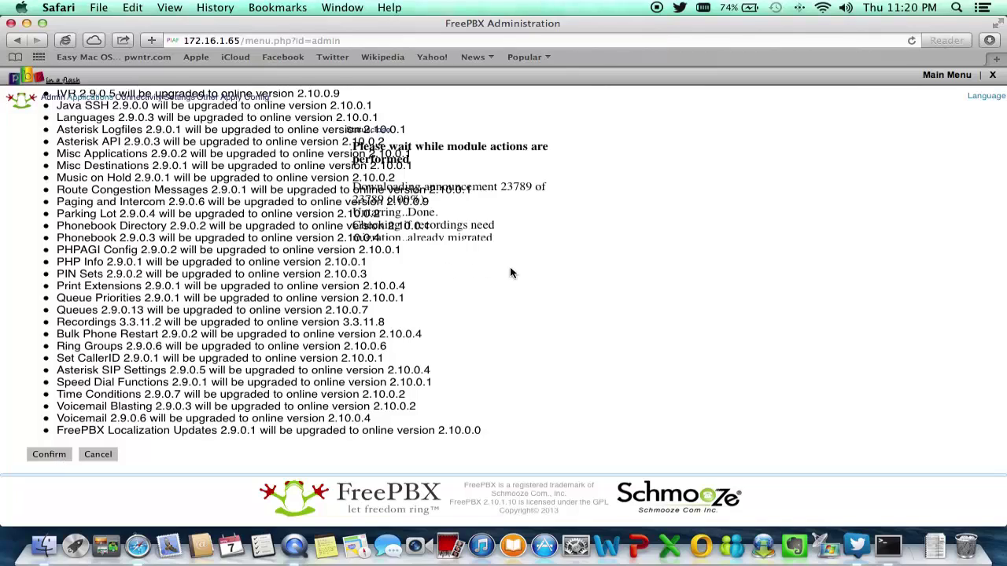
Follow the status log as Java SSH, Languages and outroutemsg install and pbdirectory downloads
{"action": "scroll", "coordinate": [509, 273], "scroll_direction": "up", "scroll_amount": 5}
{"action": "scroll", "coordinate": [510, 273], "scroll_direction": "down", "scroll_amount": 2}
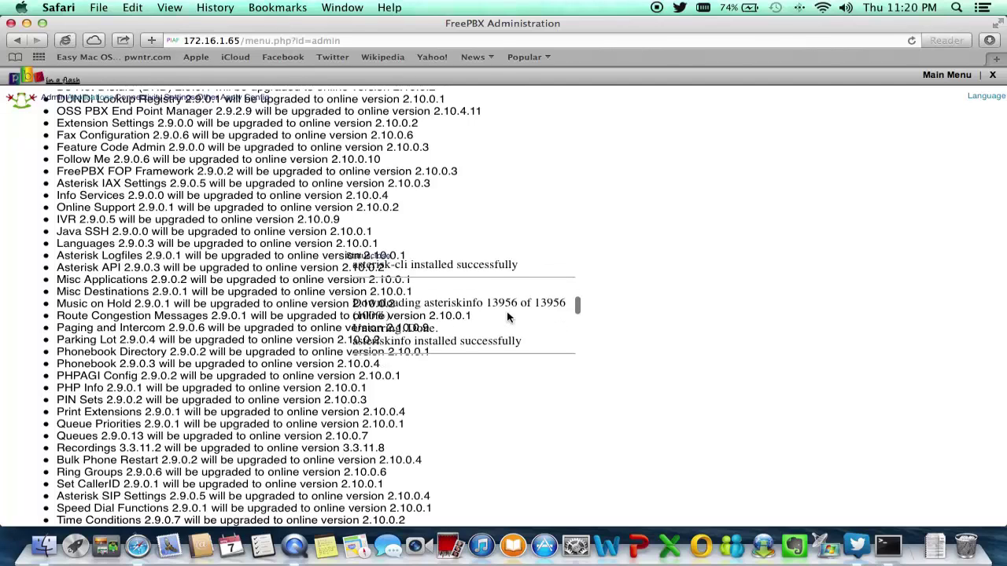
{"action": "scroll", "coordinate": [507, 317], "scroll_direction": "down", "scroll_amount": 1}
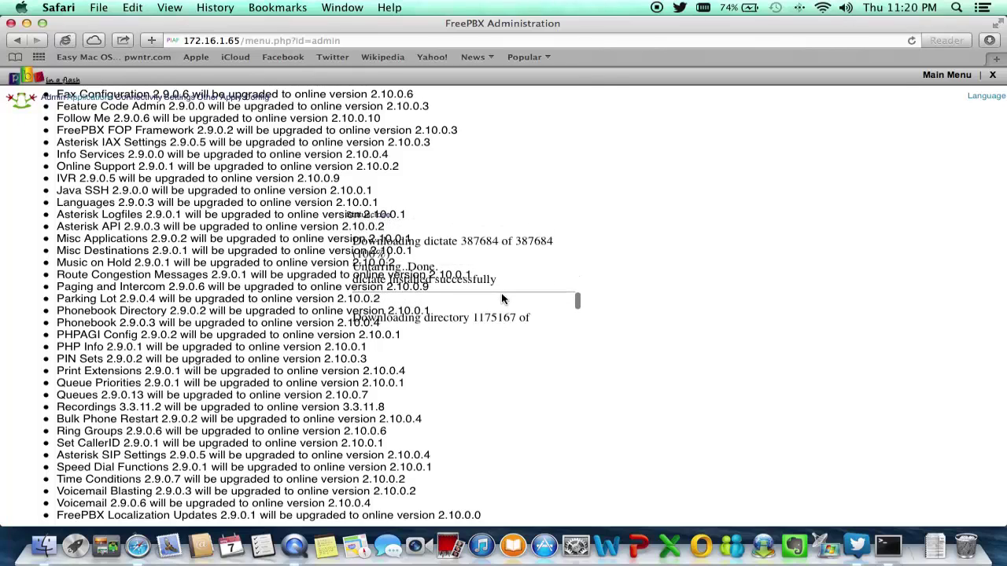
{"action": "scroll", "coordinate": [502, 299], "scroll_direction": "down", "scroll_amount": 5}
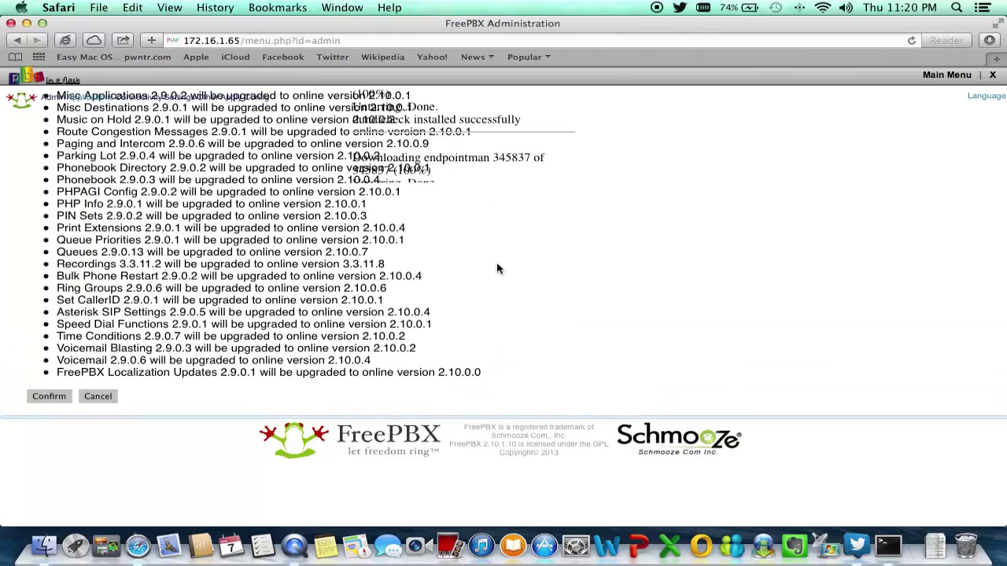
{"action": "scroll", "coordinate": [499, 295], "scroll_direction": "up", "scroll_amount": 1}
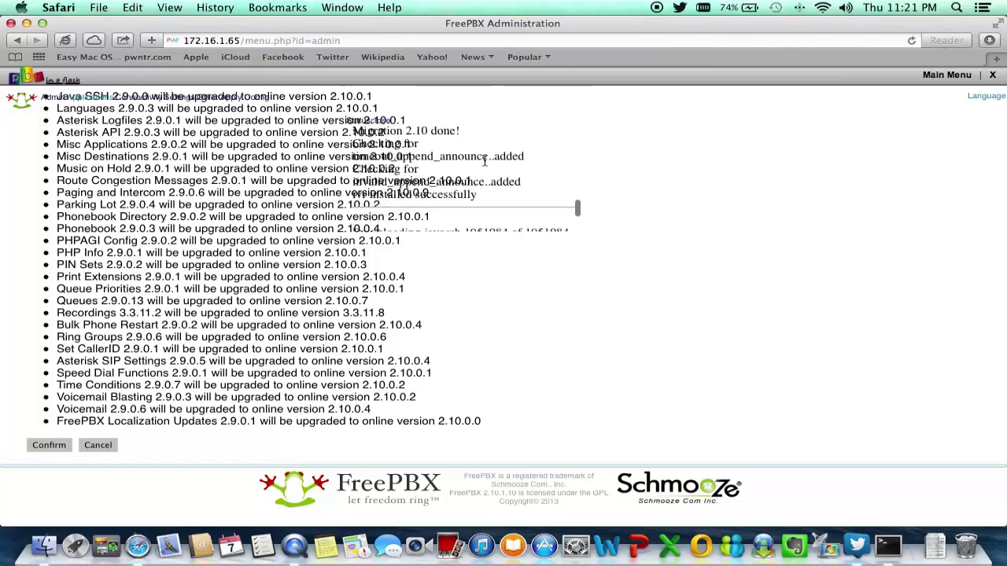
{"action": "scroll", "coordinate": [484, 161], "scroll_direction": "down", "scroll_amount": 2}
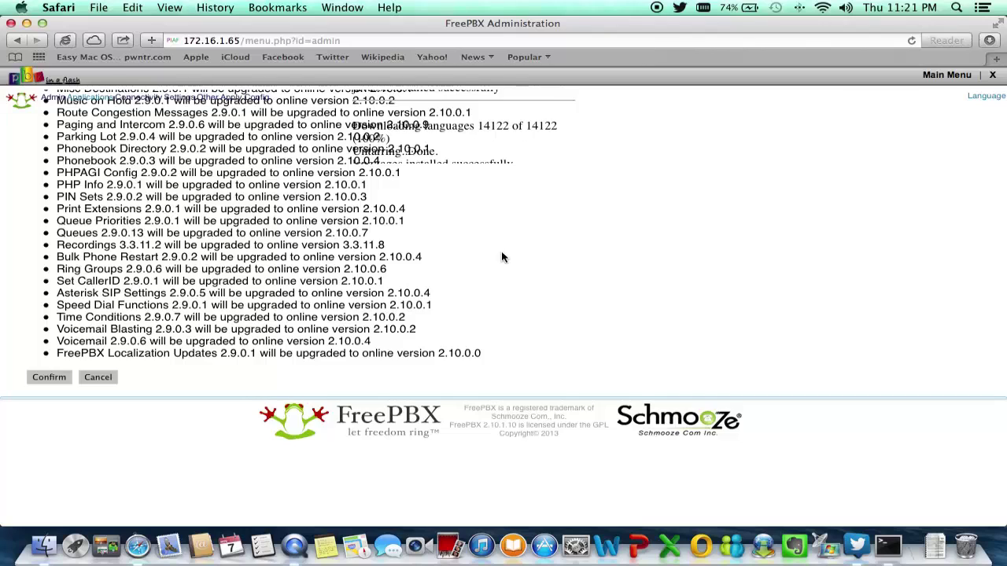
{"action": "scroll", "coordinate": [502, 258], "scroll_direction": "up", "scroll_amount": 2}
{"action": "scroll", "coordinate": [724, 259], "scroll_direction": "up", "scroll_amount": 1}
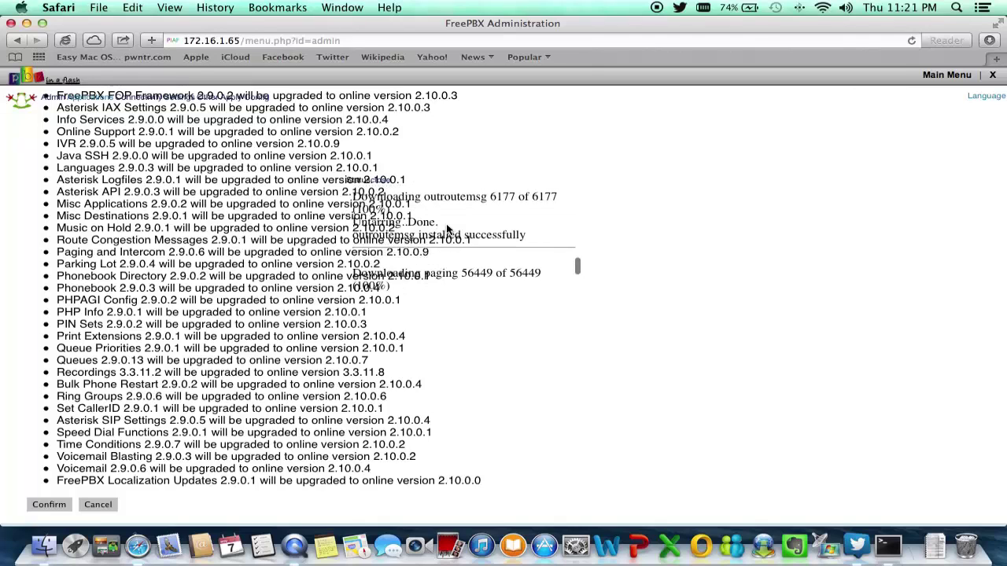
{"action": "scroll", "coordinate": [446, 230], "scroll_direction": "down", "scroll_amount": 3}
{"action": "scroll", "coordinate": [446, 230], "scroll_direction": "down", "scroll_amount": 2}
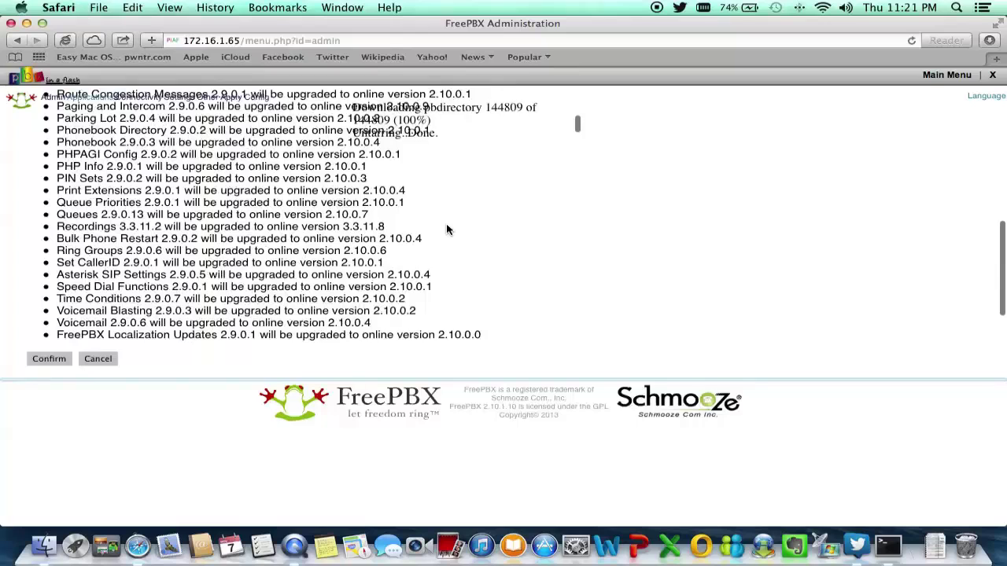
View the new 2.10 System Status dashboard with Asterisk, MySQL, Web and SSH servers OK
{"action": "scroll", "coordinate": [555, 262], "scroll_direction": "up", "scroll_amount": 5}
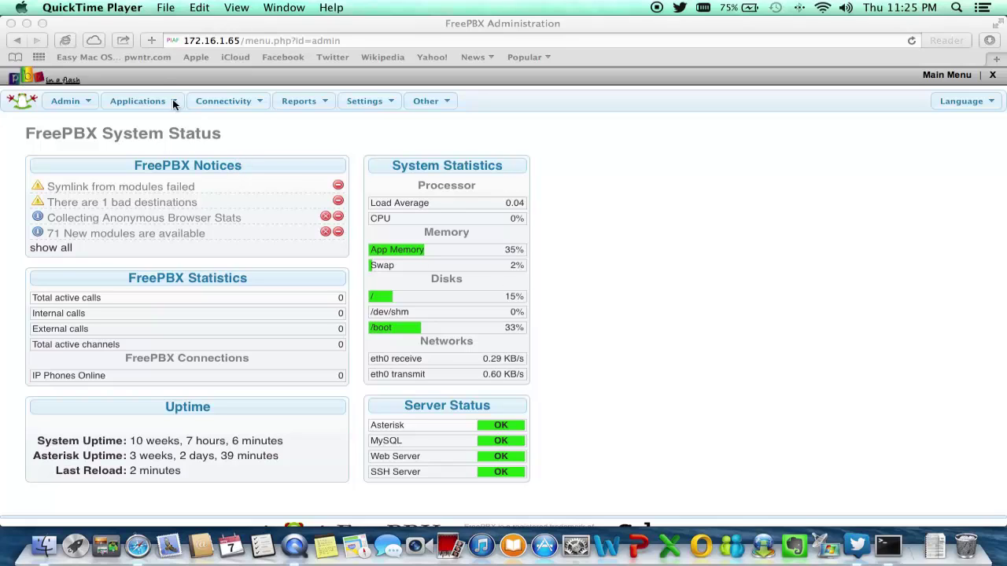
{"action": "left_click", "coordinate": [89, 105]}
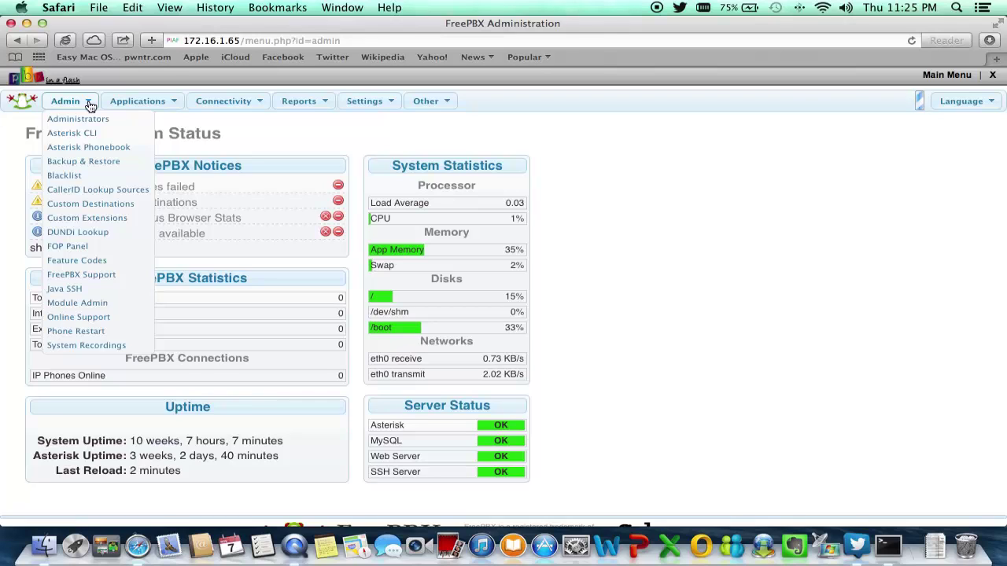
{"action": "mouse_move", "coordinate": [123, 111]}
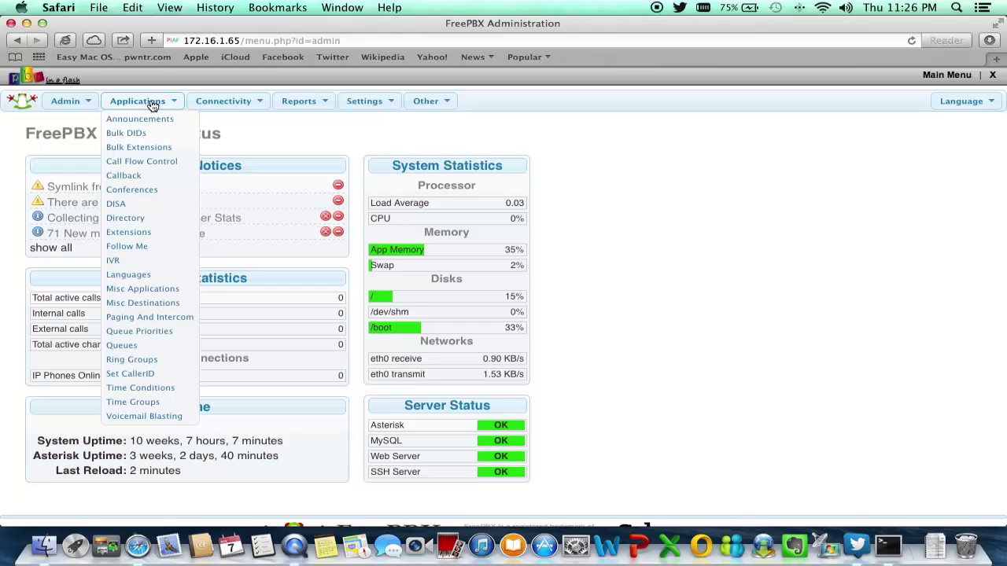
{"action": "mouse_move", "coordinate": [231, 102]}
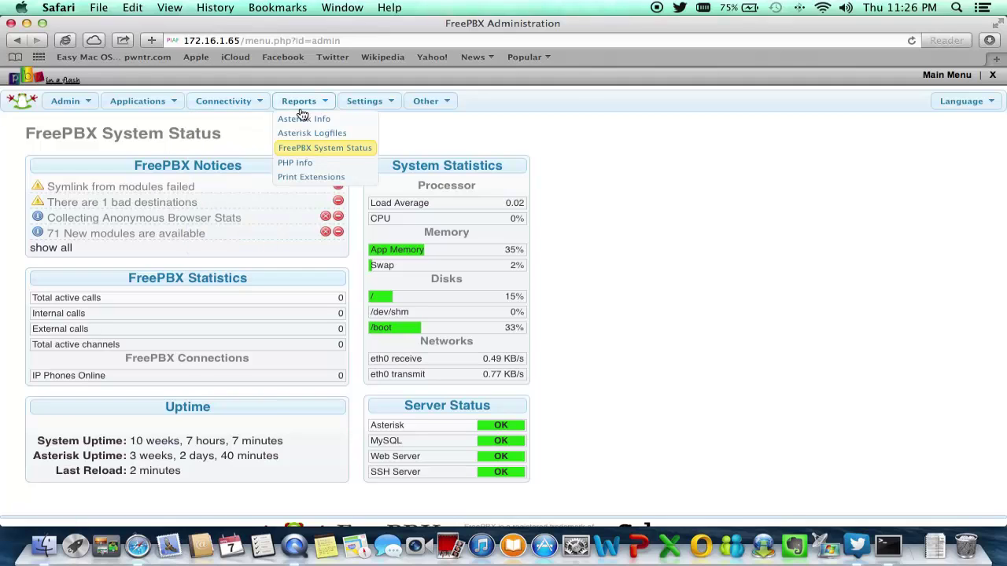
{"action": "mouse_move", "coordinate": [347, 119]}
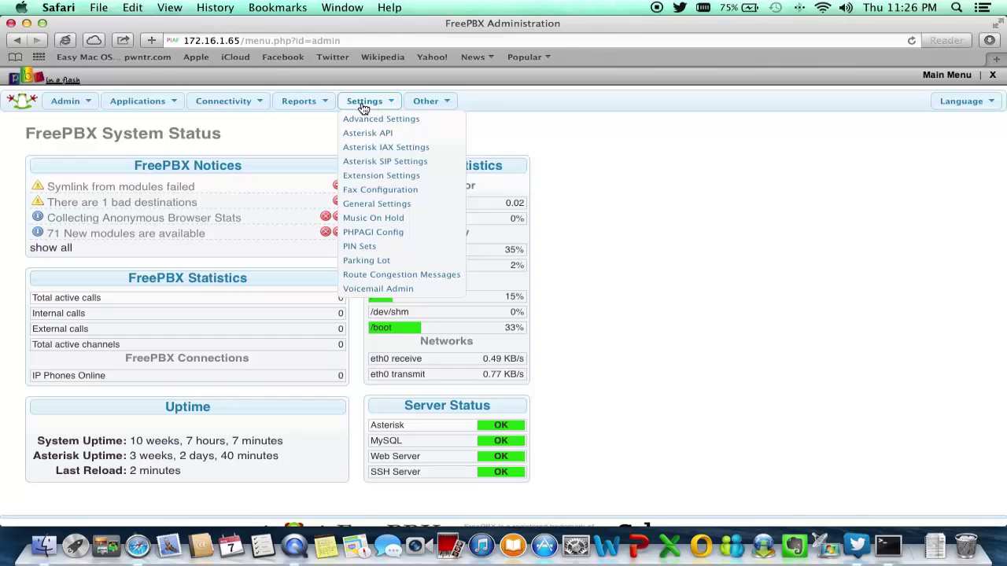
{"action": "mouse_move", "coordinate": [420, 107]}
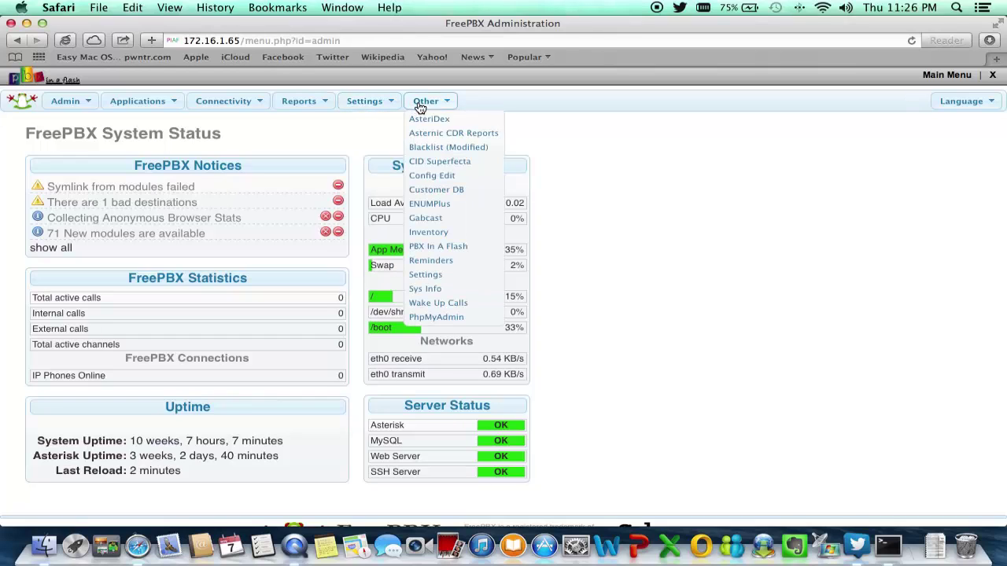